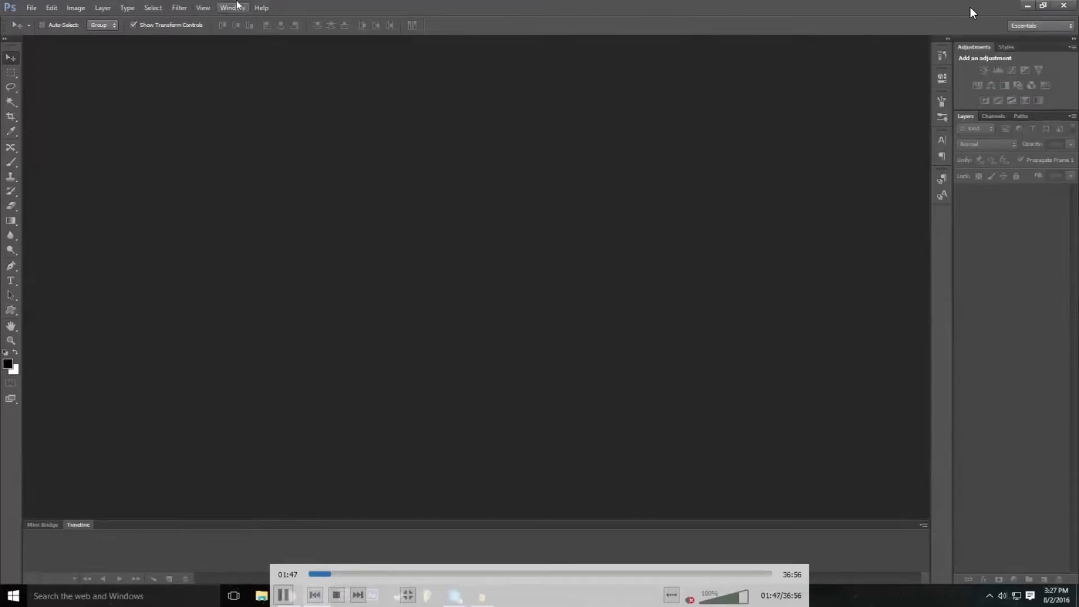
# Switch to the default workspace and start a new document with Advanced settings collapsed
pyautogui.click(236, 6)
pyautogui.moveTo(244, 32)
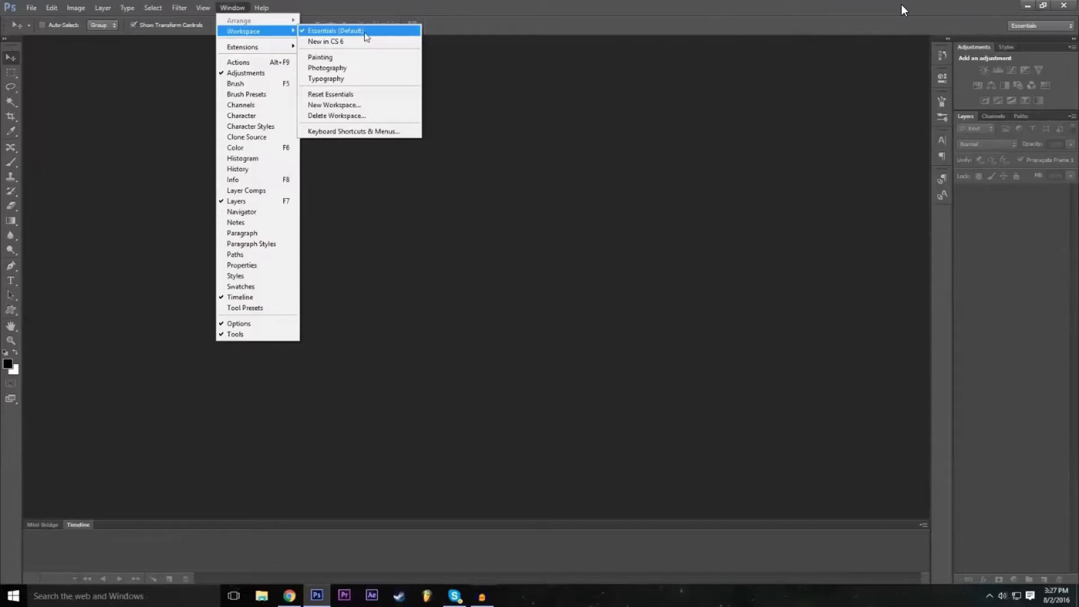
pyautogui.click(365, 32)
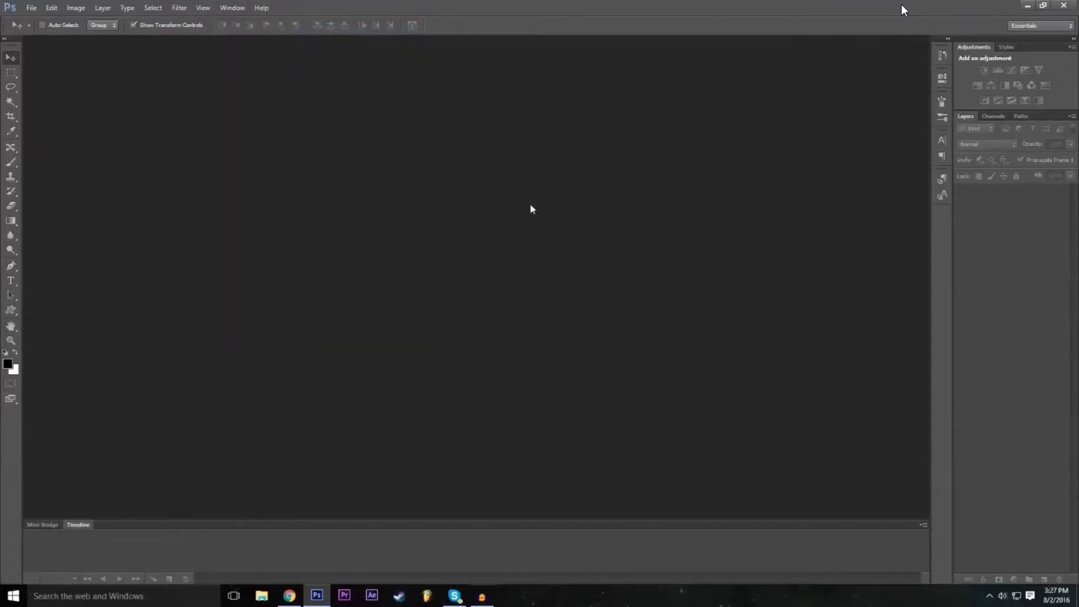
pyautogui.click(30, 6)
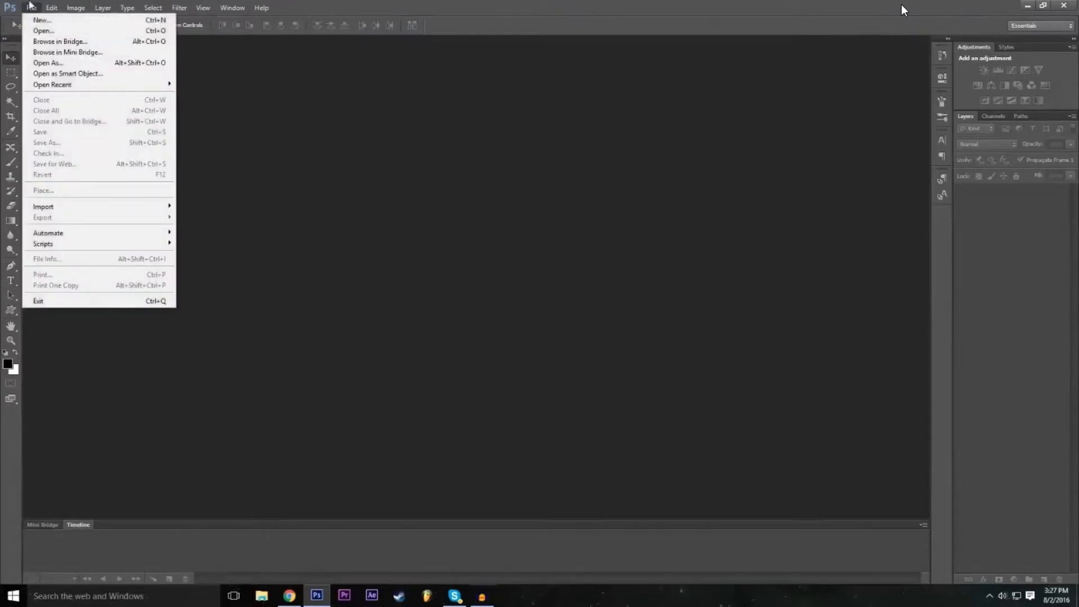
pyautogui.click(40, 21)
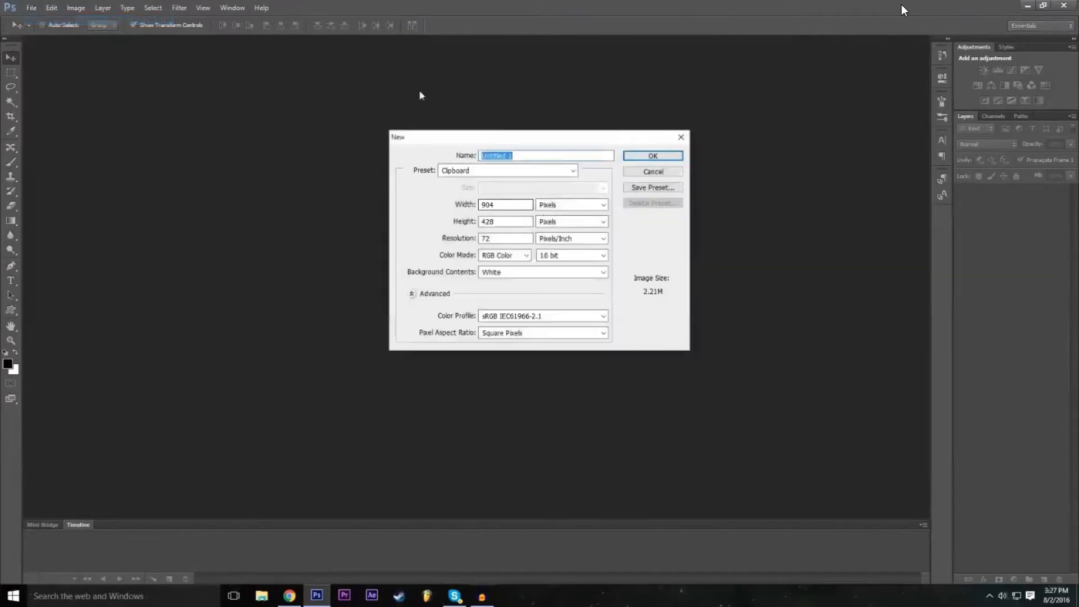
pyautogui.click(412, 293)
# Replace the default document name with 'Example'
pyautogui.click(534, 157)
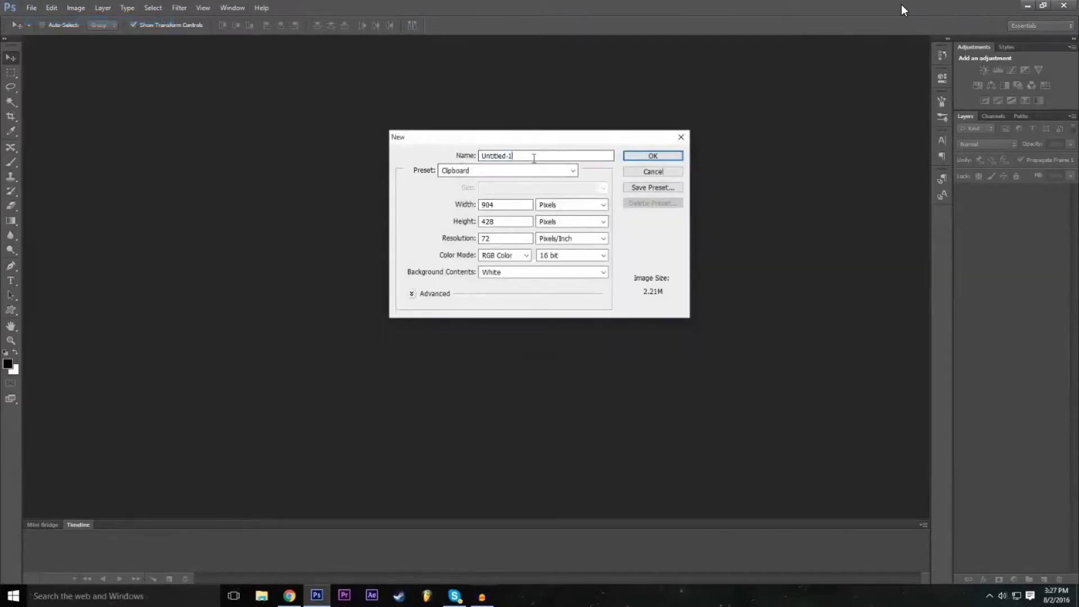
pyautogui.moveTo(534, 158); pyautogui.dragTo(481, 156)
pyautogui.write('Example')
pyautogui.click(511, 208)
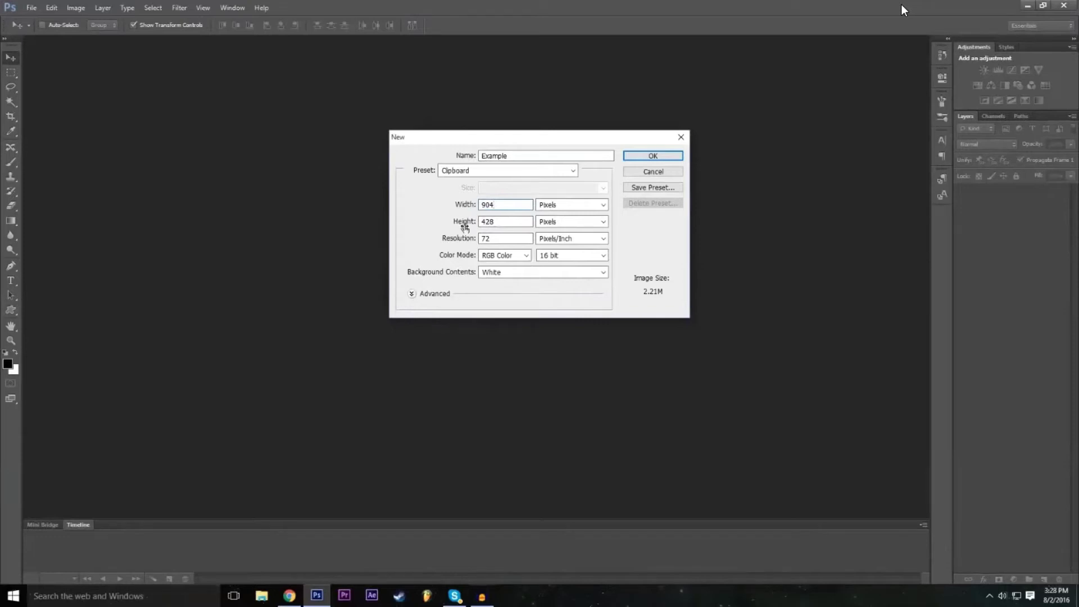
# Enter a width of 1920 and a height of 1080
pyautogui.doubleClick(500, 205)
pyautogui.write('1920')
pyautogui.click(496, 220)
pyautogui.press('BackSpace')
pyautogui.press('BackSpace')
pyautogui.press('BackSpace')
pyautogui.write('1080')
pyautogui.click(449, 221)
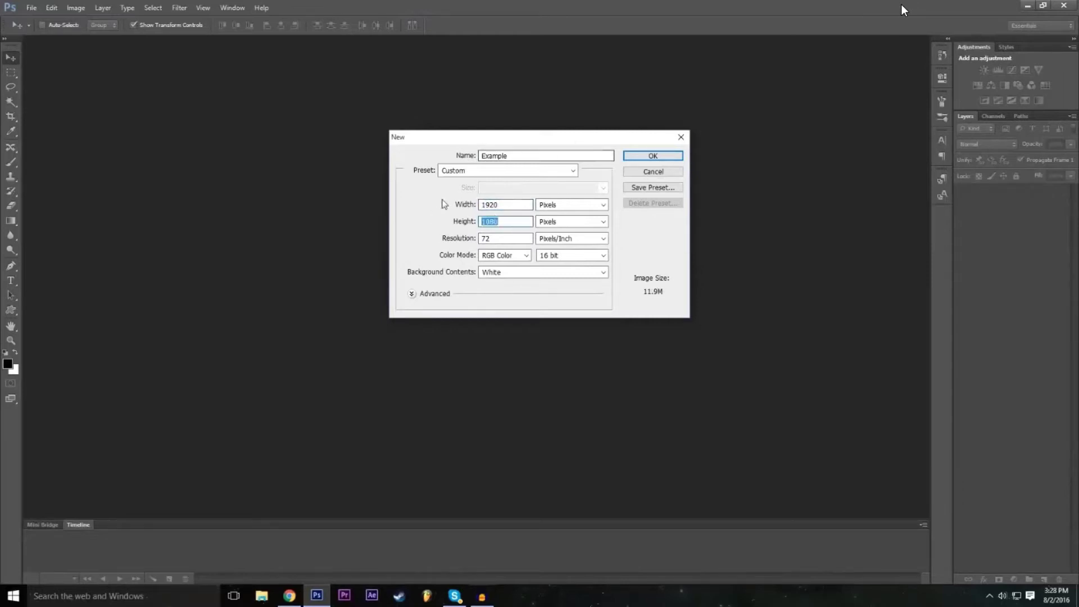
# Keep both width and height measured in pixels
pyautogui.click(575, 207)
pyautogui.press('Escape')
pyautogui.press('Tab')
pyautogui.press('Tab')
pyautogui.press('Tab')
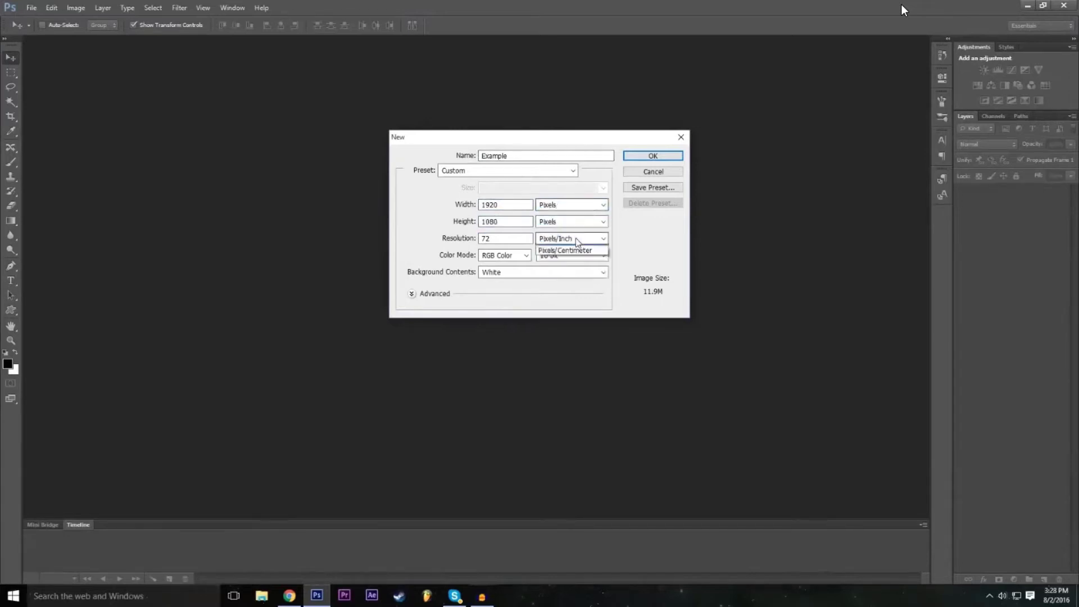
pyautogui.click(574, 205)
pyautogui.press('Escape')
pyautogui.press('Tab')
pyautogui.click(571, 210)
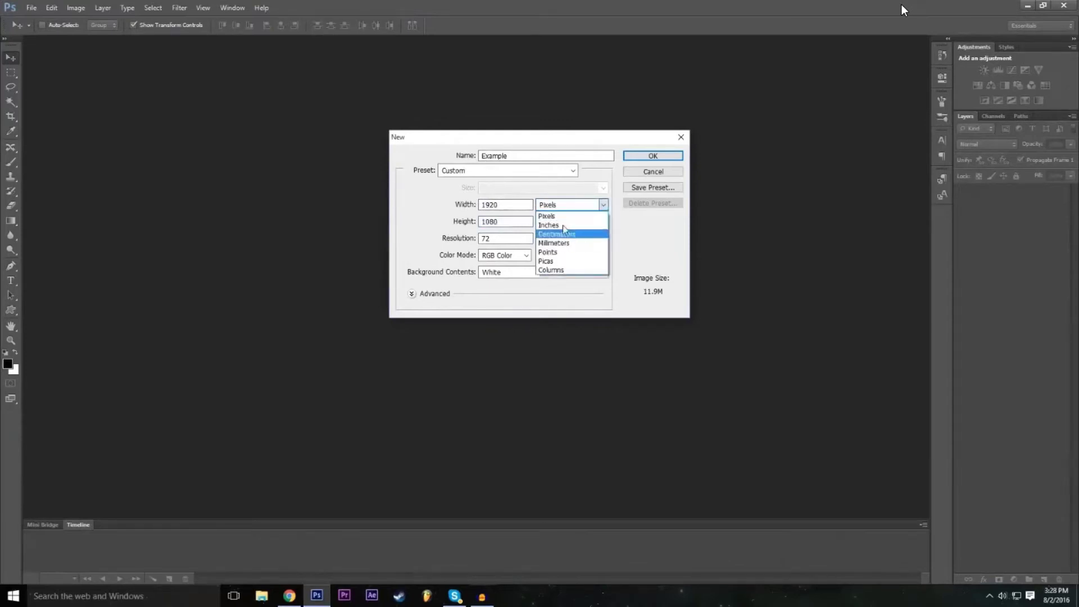
pyautogui.click(562, 217)
pyautogui.click(560, 222)
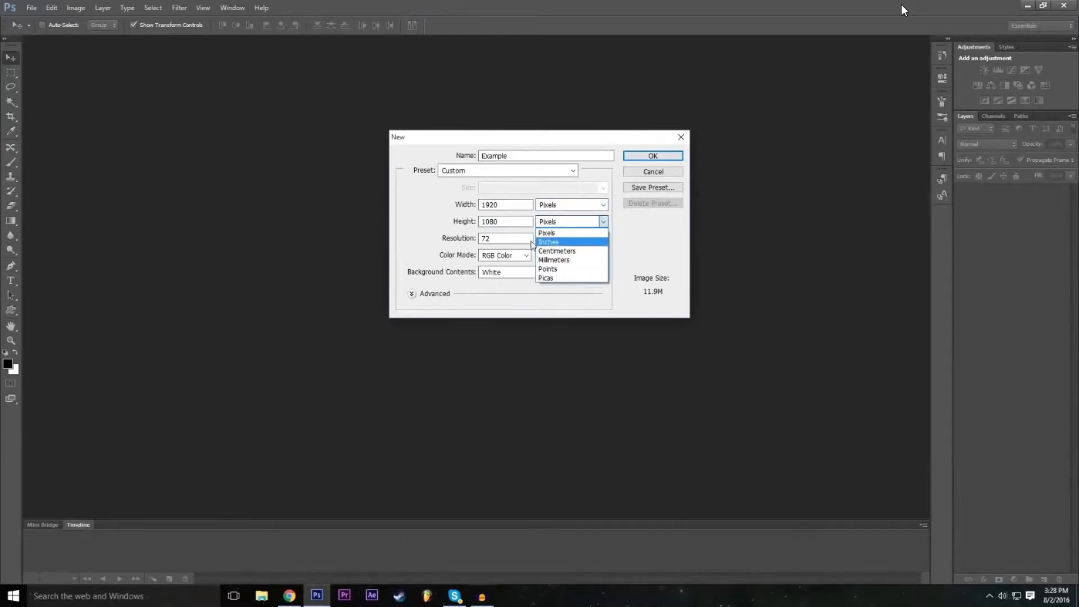
pyautogui.click(465, 229)
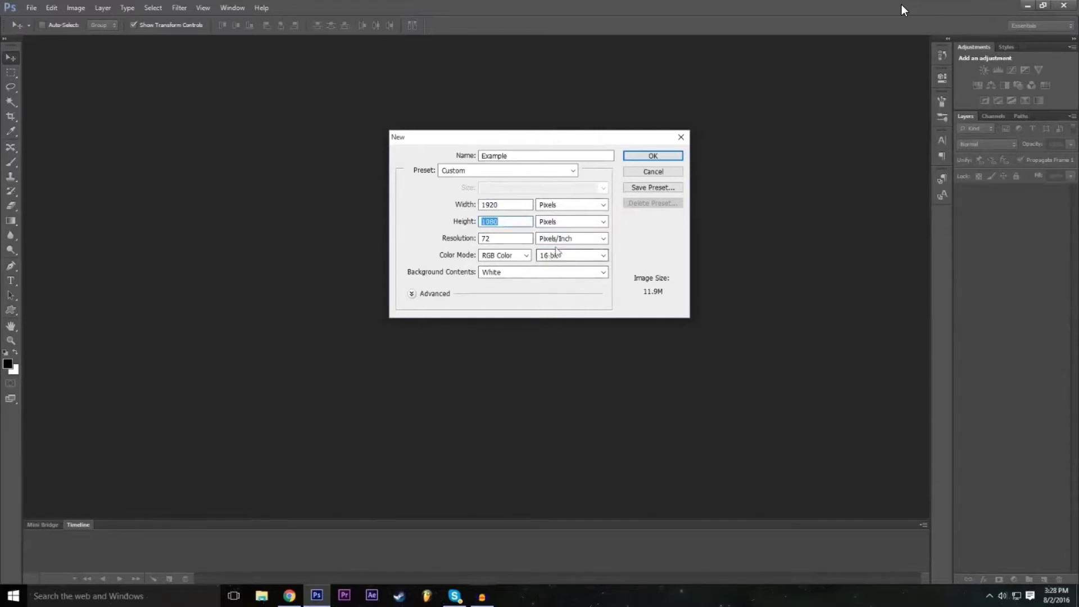
# Keep the colour mode at RGB 16 bit and create the document
pyautogui.click(579, 255)
pyautogui.click(452, 261)
pyautogui.click(575, 260)
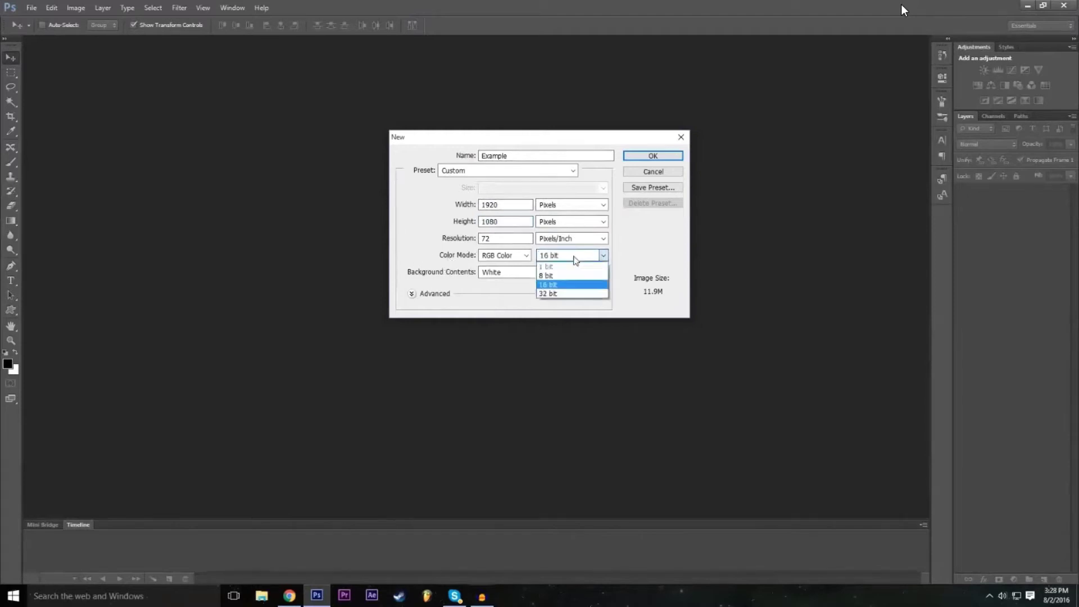
pyautogui.click(560, 285)
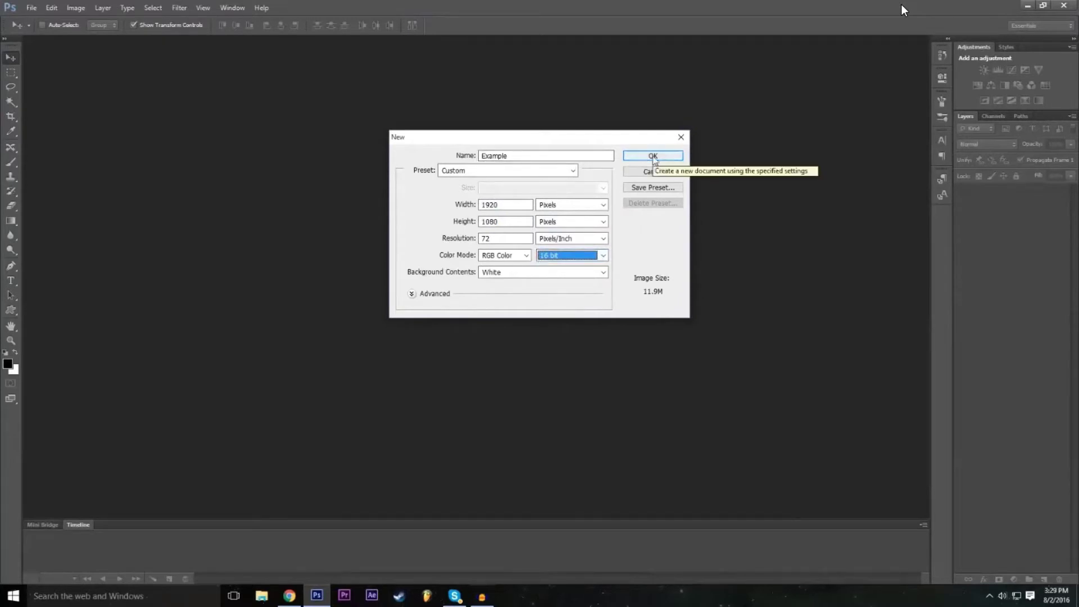
pyautogui.click(653, 156)
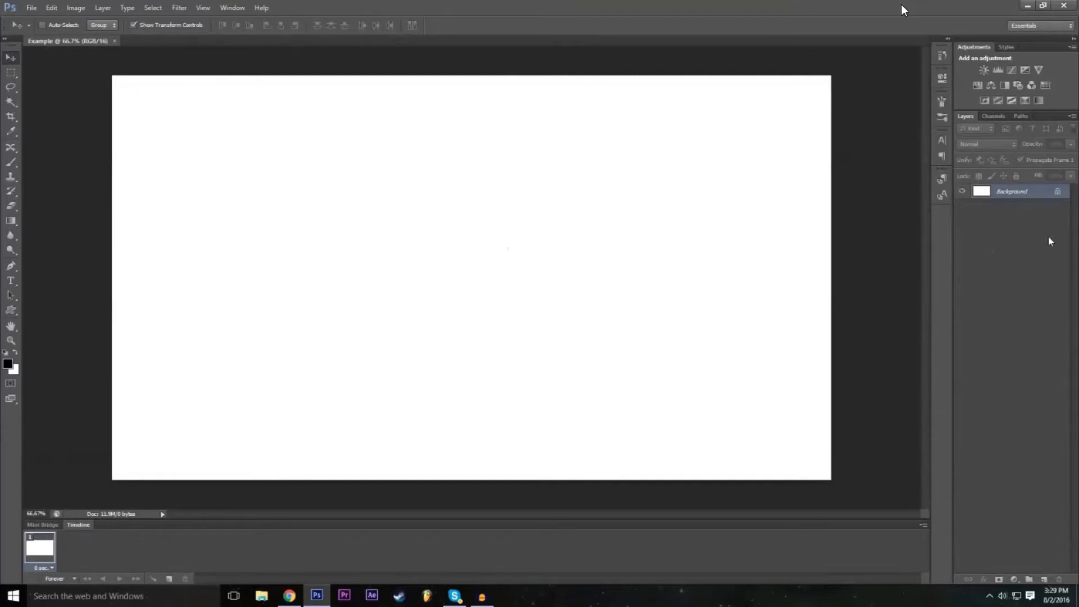
# Convert the locked Background into a regular layer named Background
pyautogui.doubleClick(1059, 194)
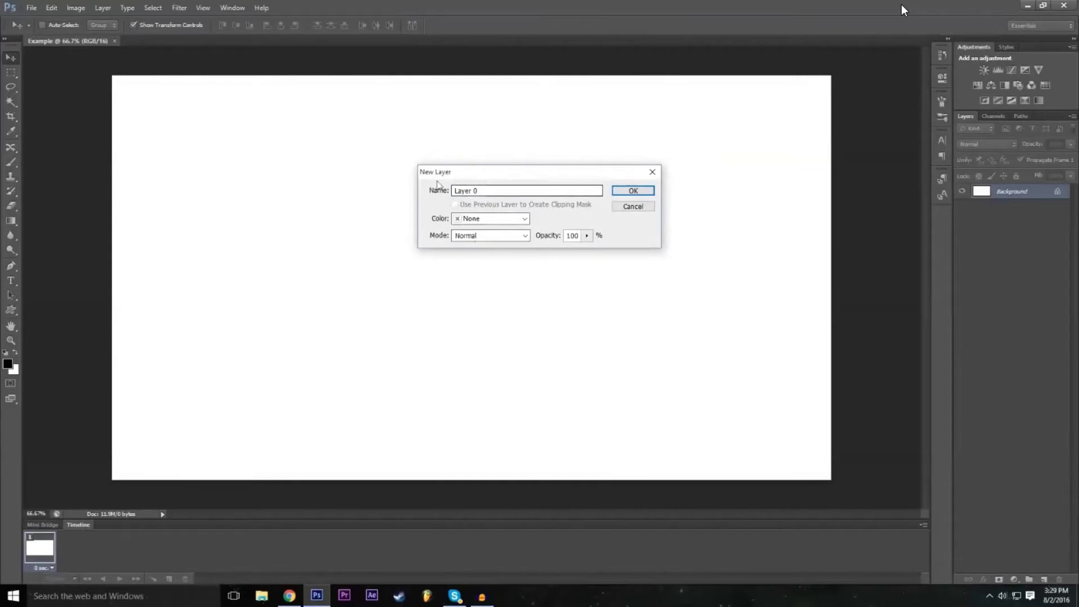
pyautogui.click(519, 190)
pyautogui.write('Background')
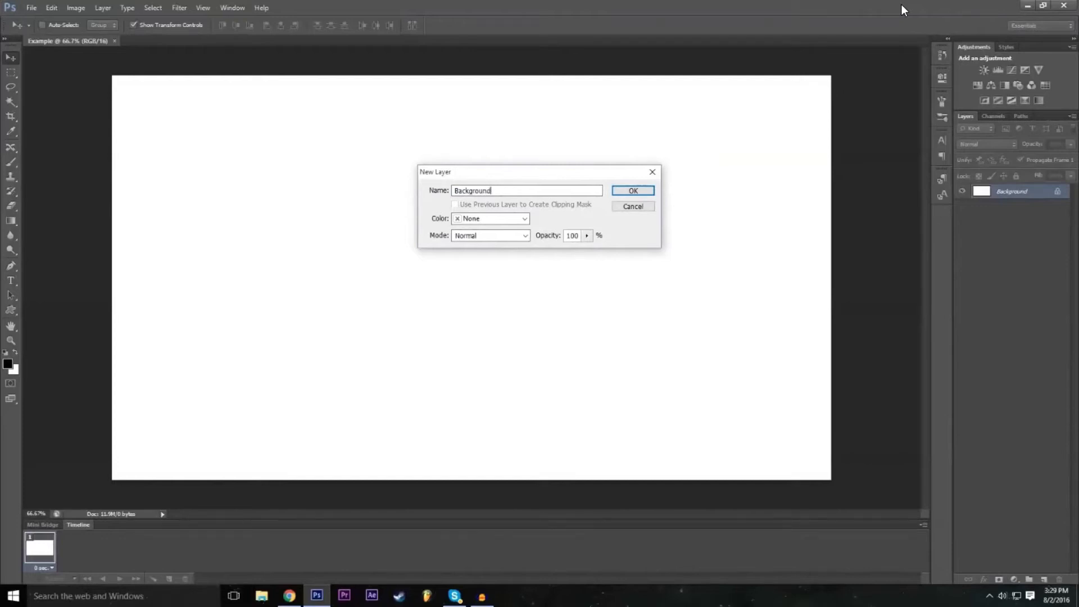
# Give the new layer a Red label colour and confirm
pyautogui.click(520, 219)
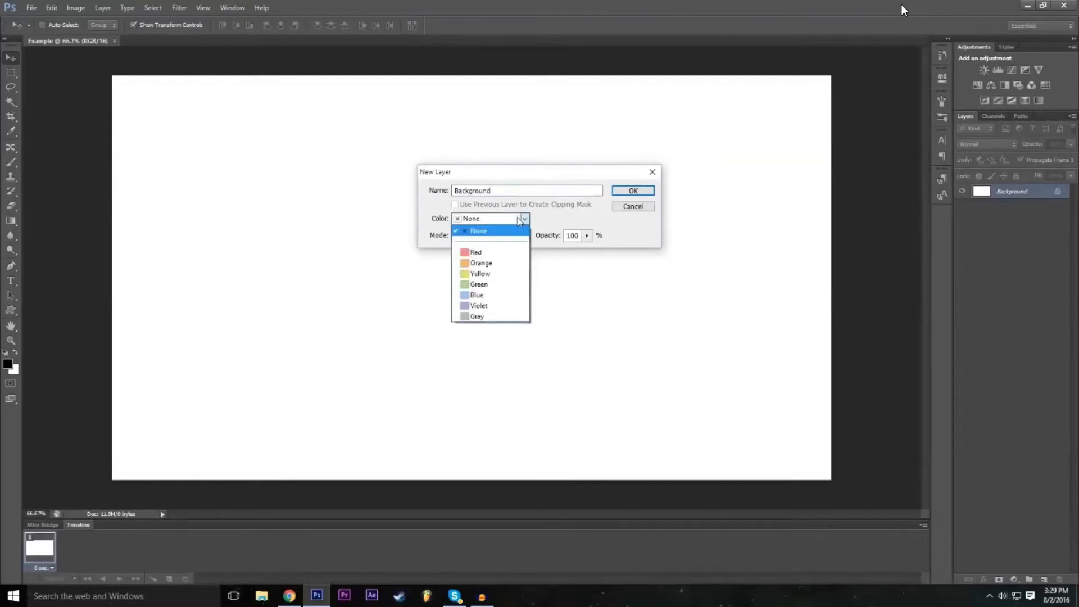
pyautogui.click(520, 220)
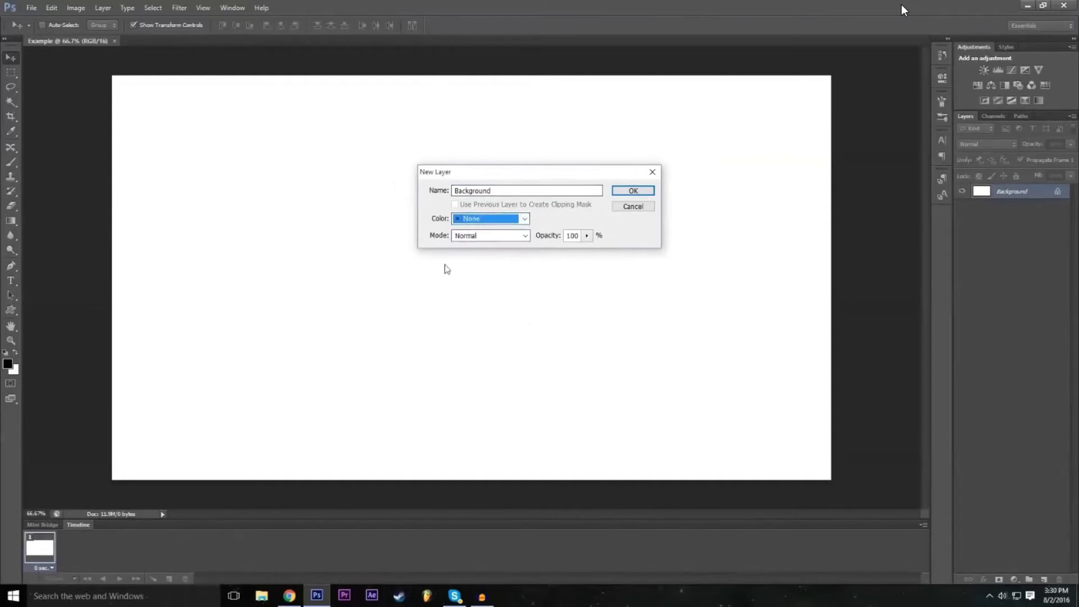
pyautogui.click(474, 220)
pyautogui.click(498, 263)
pyautogui.click(500, 224)
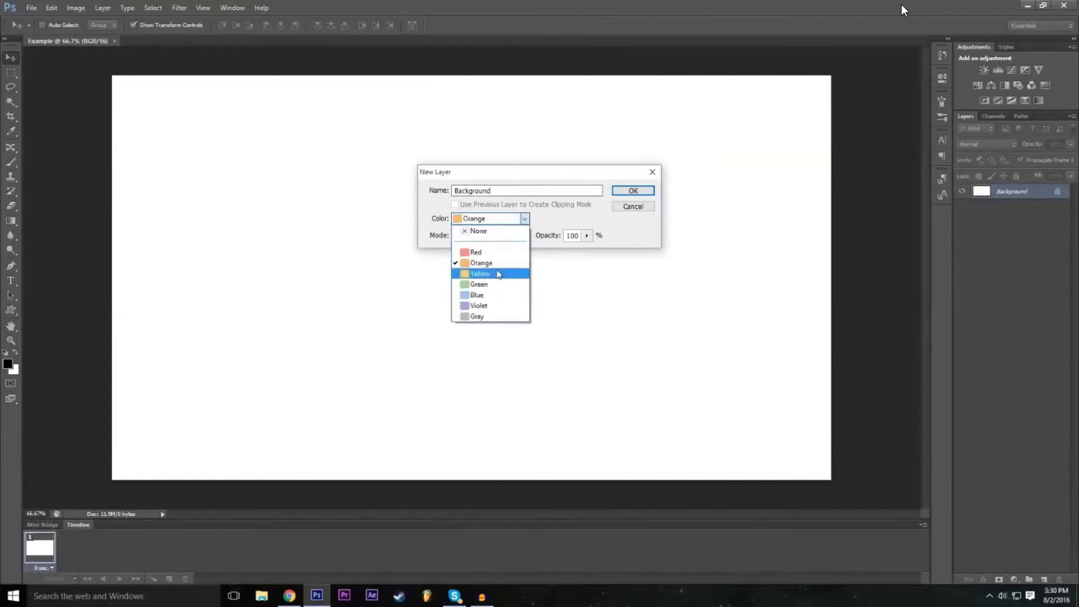
pyautogui.click(494, 263)
pyautogui.click(511, 219)
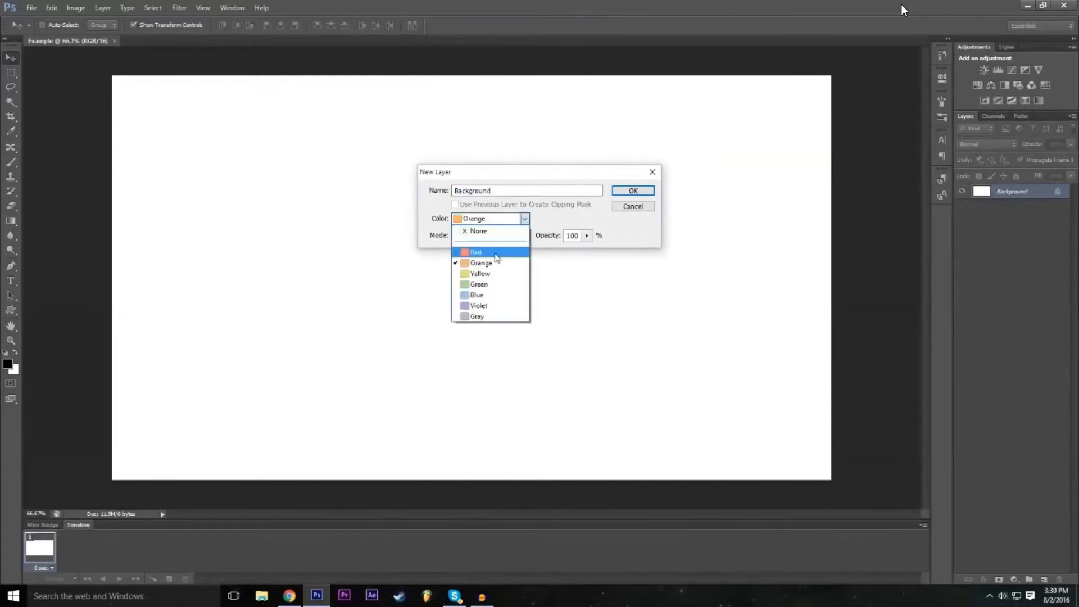
pyautogui.click(483, 249)
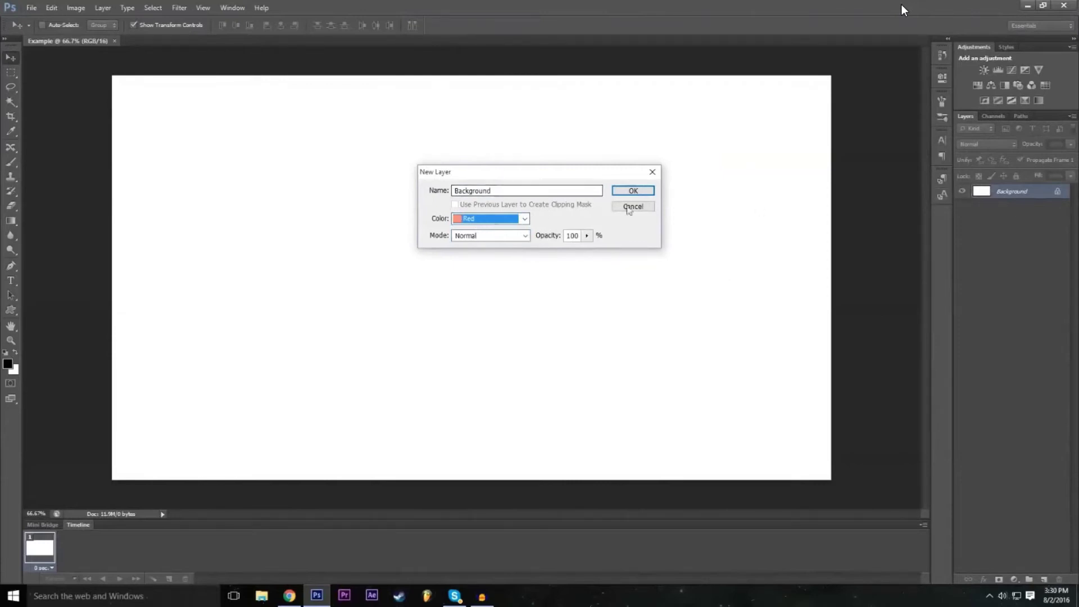
pyautogui.click(490, 217)
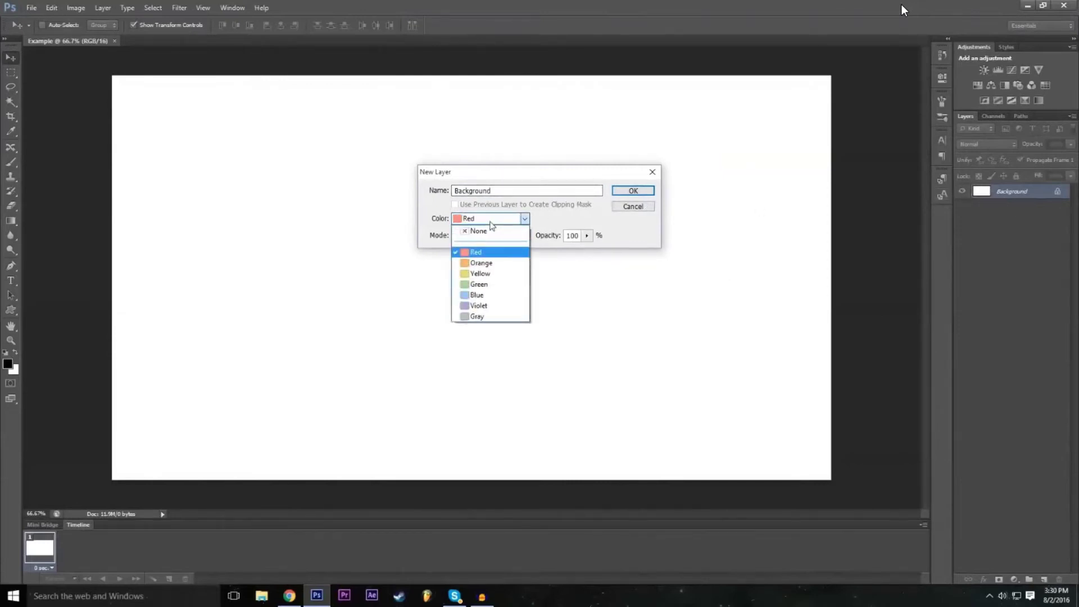
pyautogui.click(509, 221)
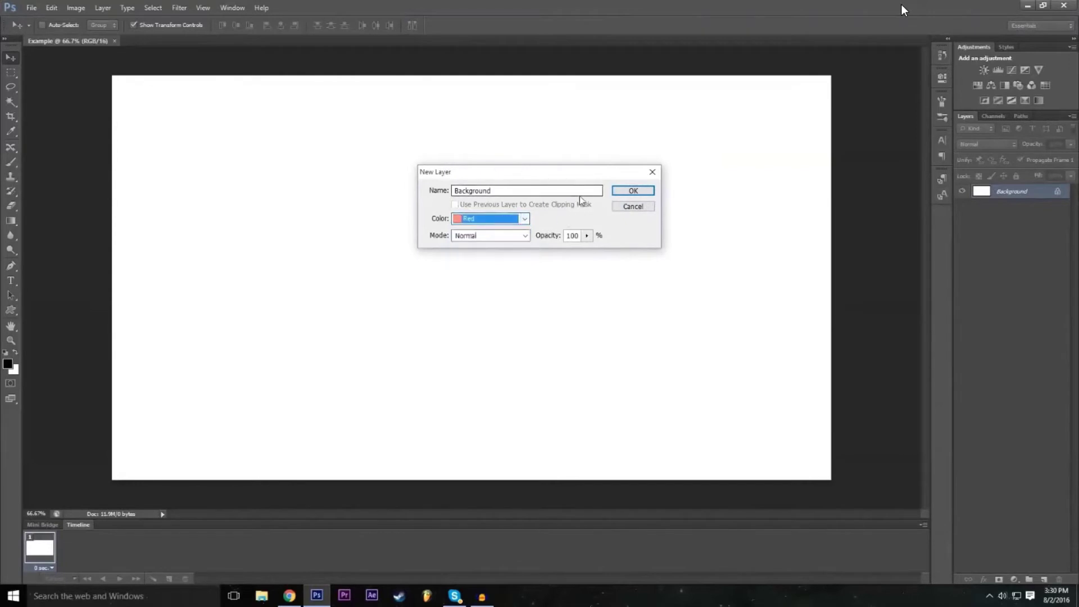
pyautogui.click(634, 191)
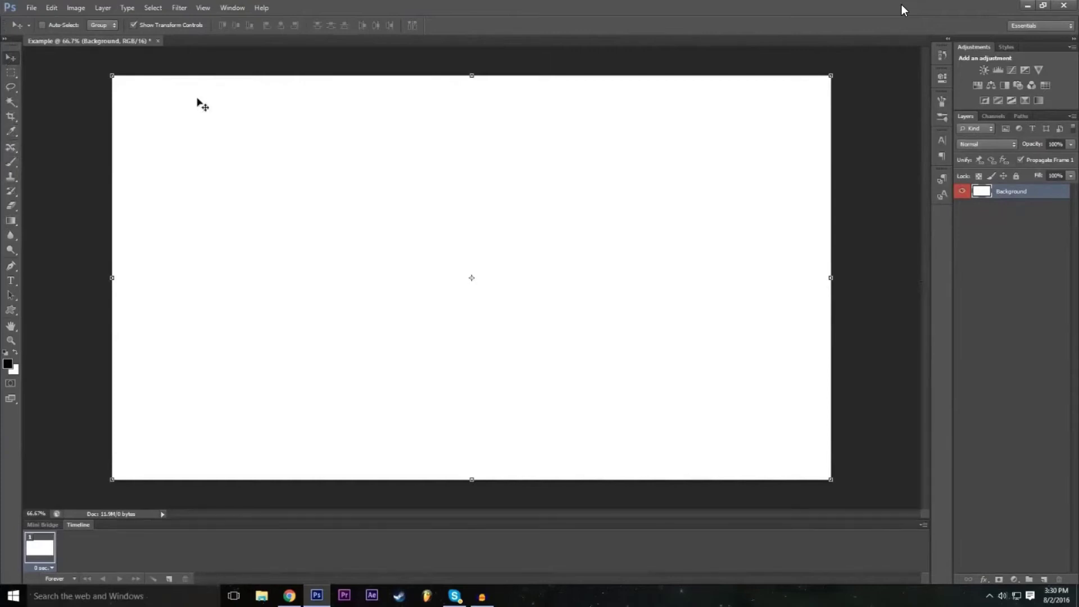
# Reselect the Background layer and drag the white layer around the canvas twice
pyautogui.click(993, 229)
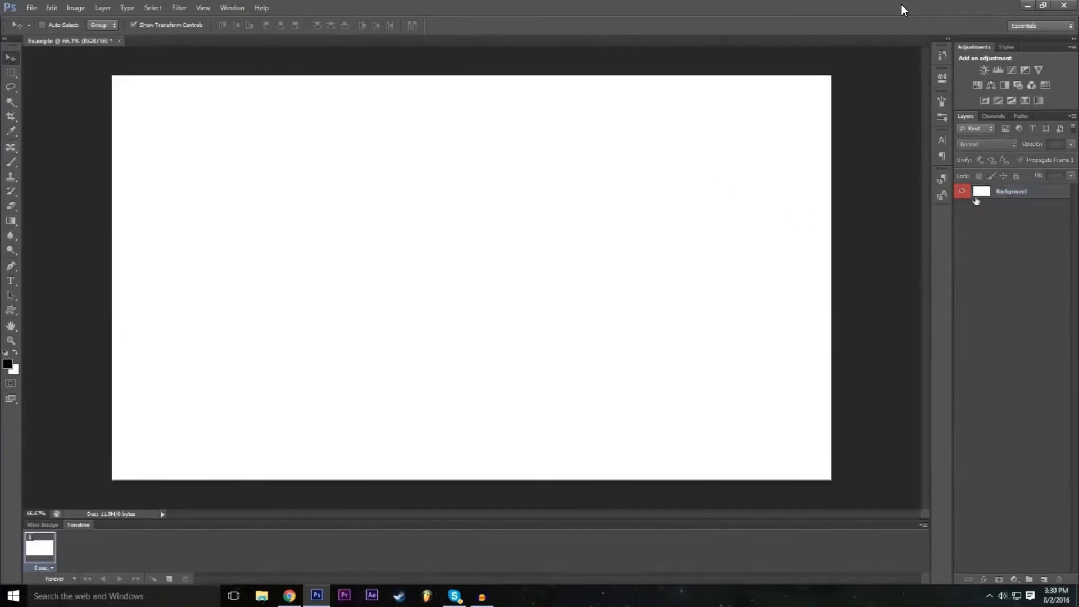
pyautogui.click(1015, 194)
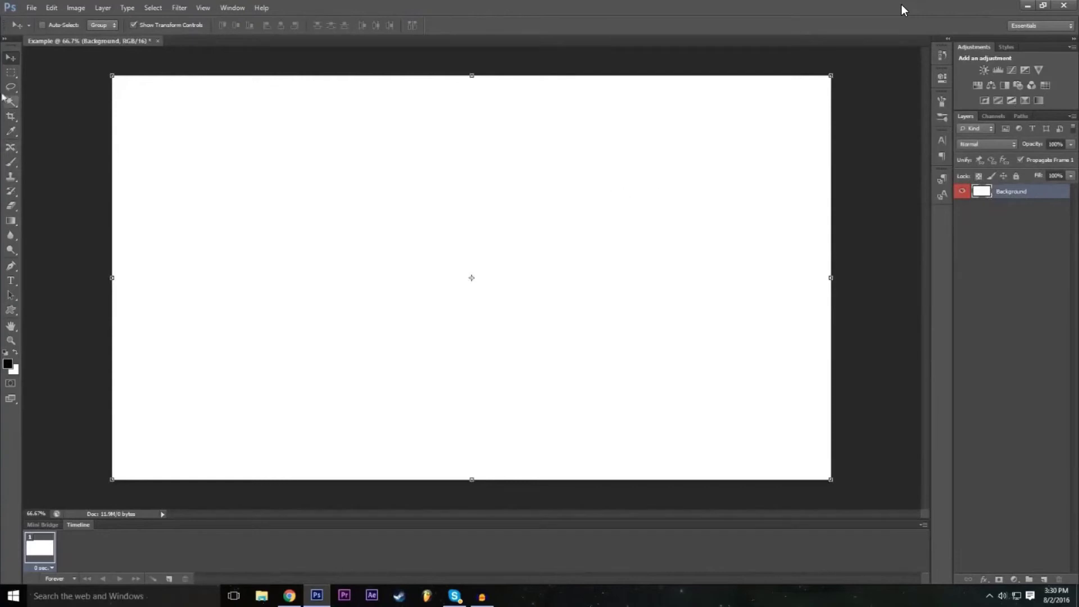
pyautogui.moveTo(281, 180)
pyautogui.mouseDown()
pyautogui.moveTo(183, 221)
pyautogui.moveTo(306, 127)
pyautogui.moveTo(424, 211)
pyautogui.moveTo(225, 262)
pyautogui.moveTo(255, 277)
pyautogui.mouseUp()
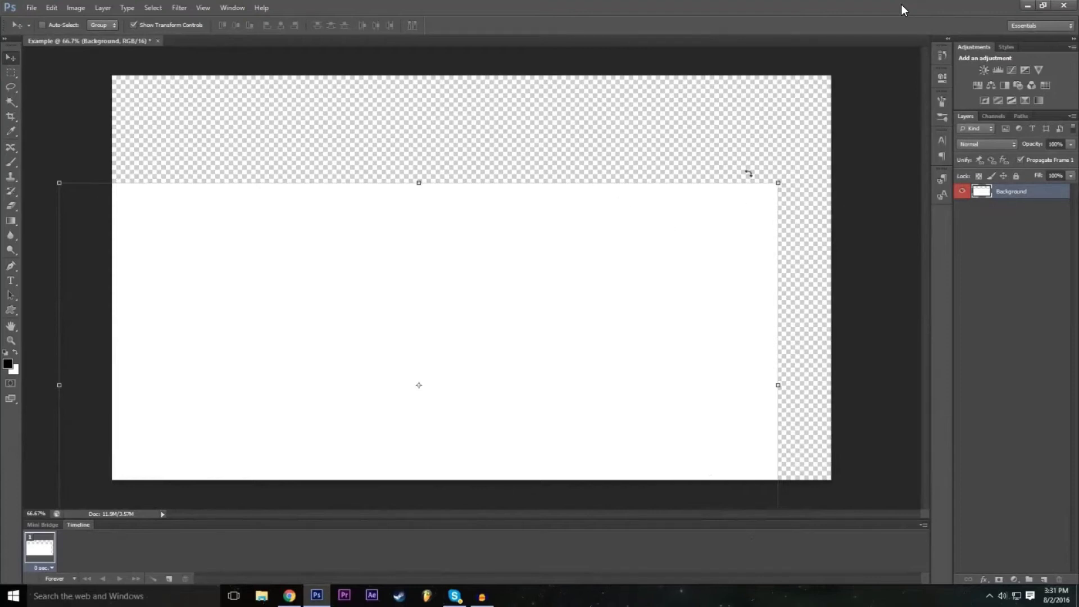
pyautogui.moveTo(630, 324); pyautogui.dragTo(680, 239)
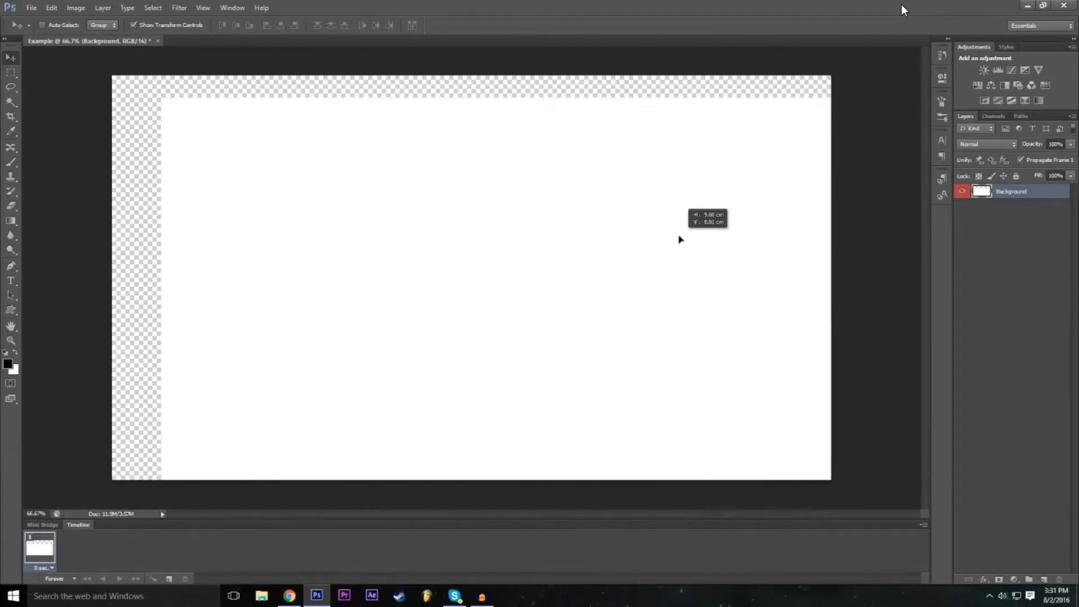
# Undo the move, cancel the transform, and dismiss the locked-layer error
pyautogui.click(51, 8)
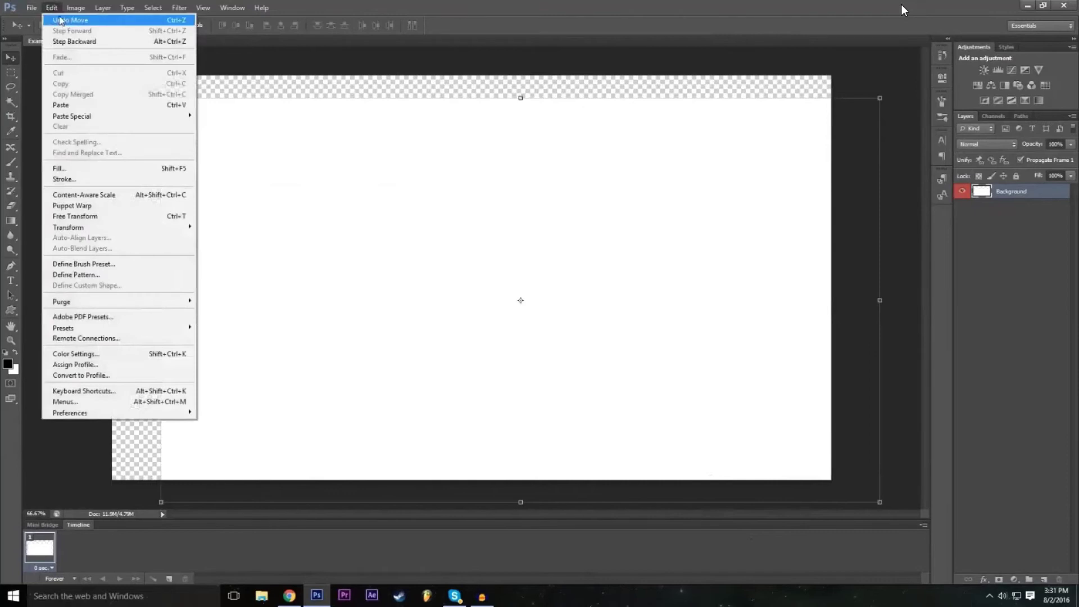
pyautogui.click(61, 20)
pyautogui.click(51, 8)
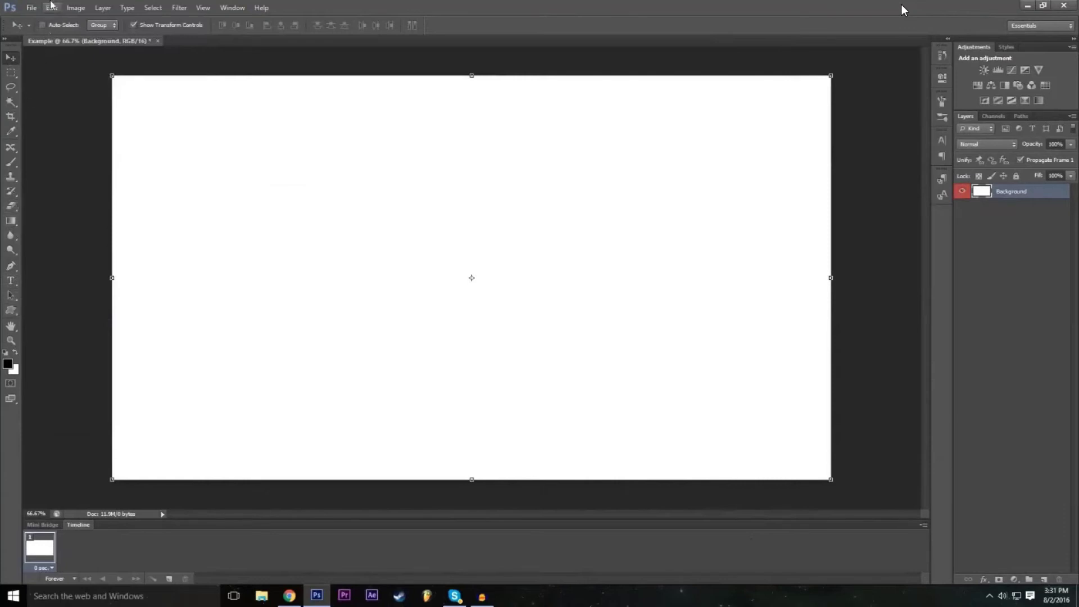
pyautogui.press('Escape')
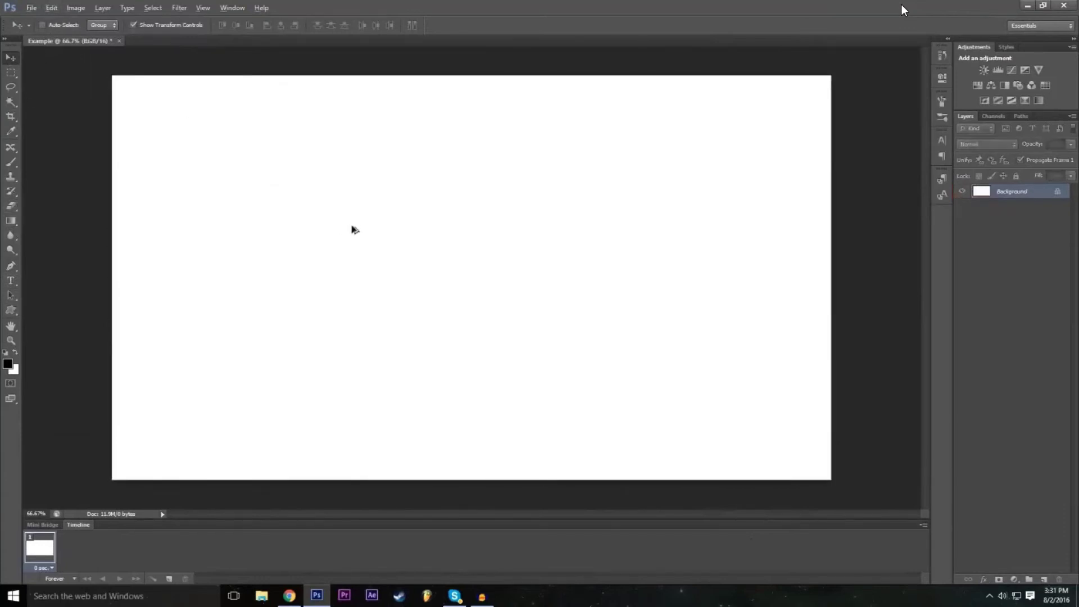
pyautogui.moveTo(205, 195); pyautogui.dragTo(251, 268)
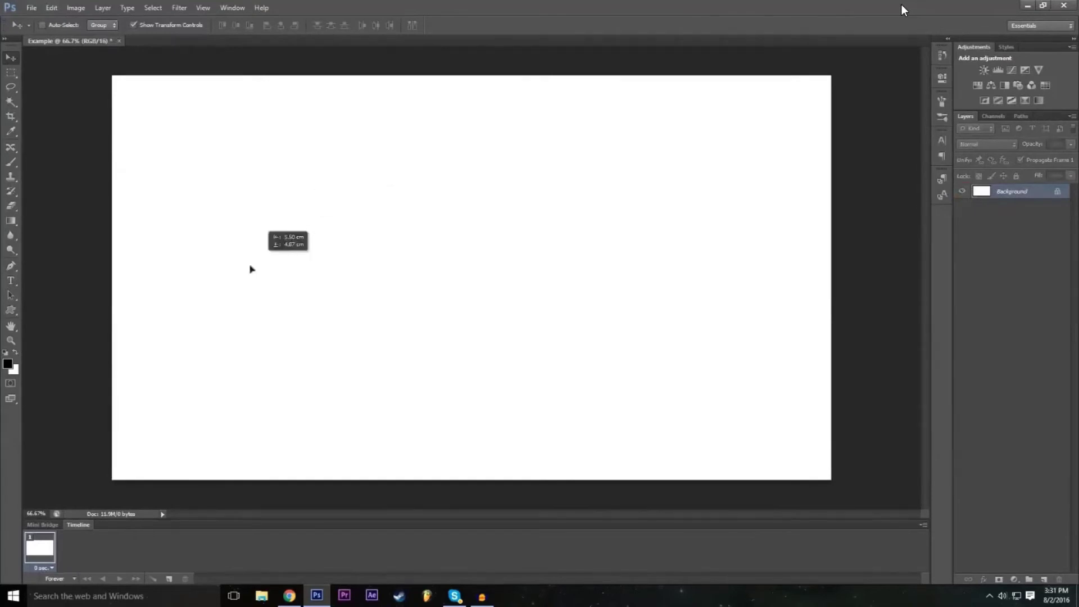
pyautogui.click(562, 227)
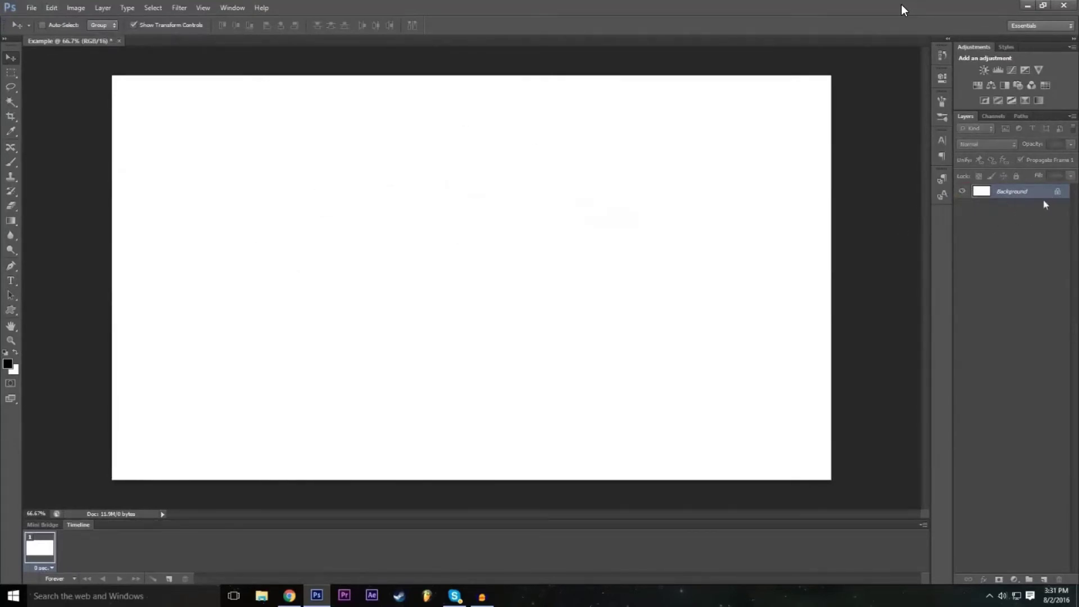
# Restore the unlocked, red-labelled layer state through redo and undo
pyautogui.click(31, 8)
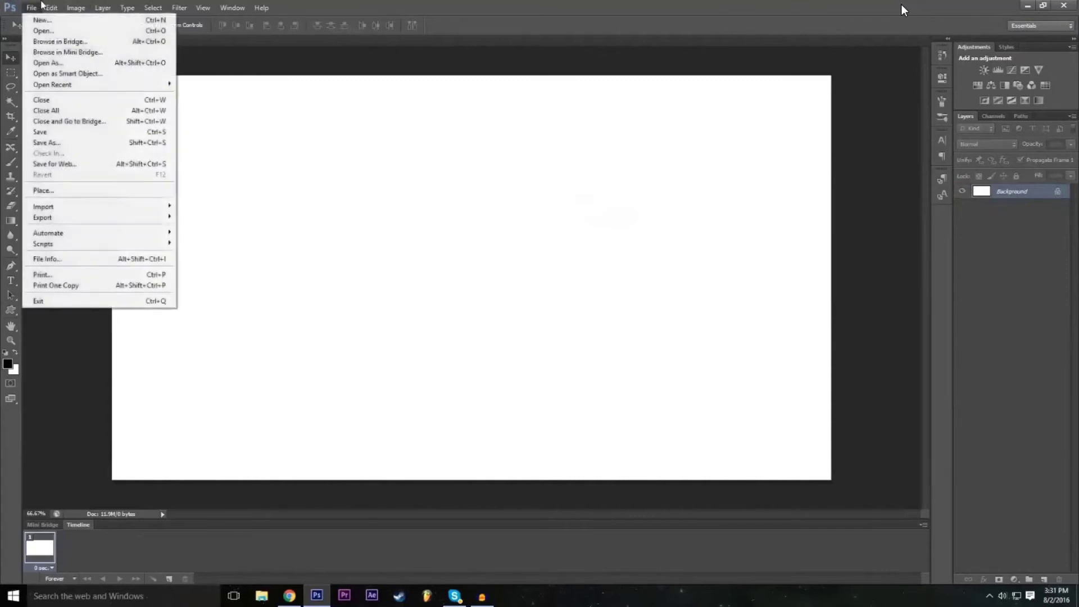
pyautogui.click(57, 24)
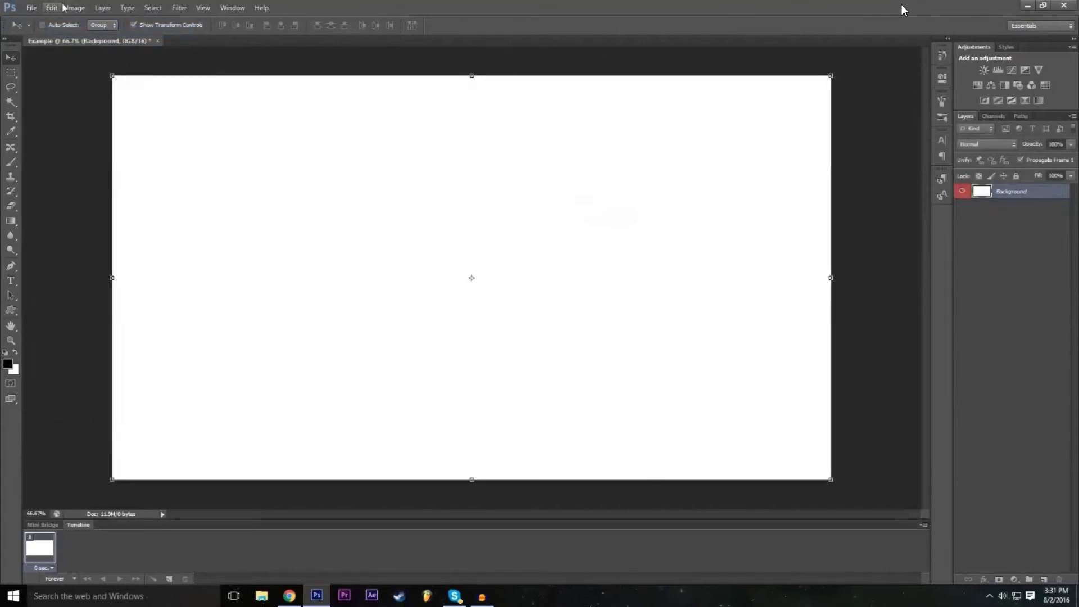
pyautogui.hotkey('ctrl', 'z')
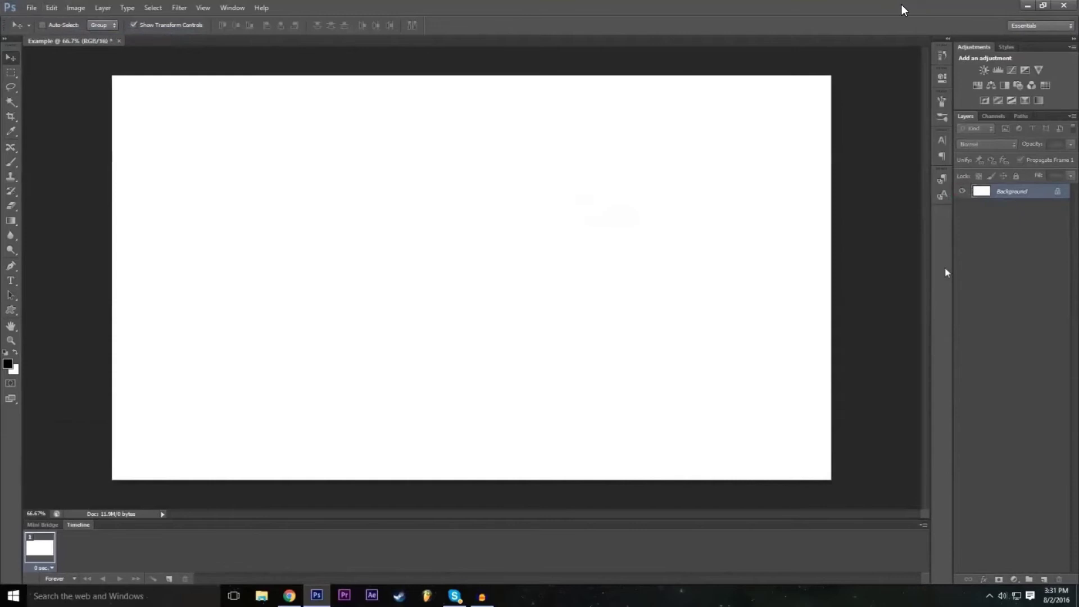
pyautogui.click(52, 7)
pyautogui.click(61, 45)
pyautogui.click(51, 7)
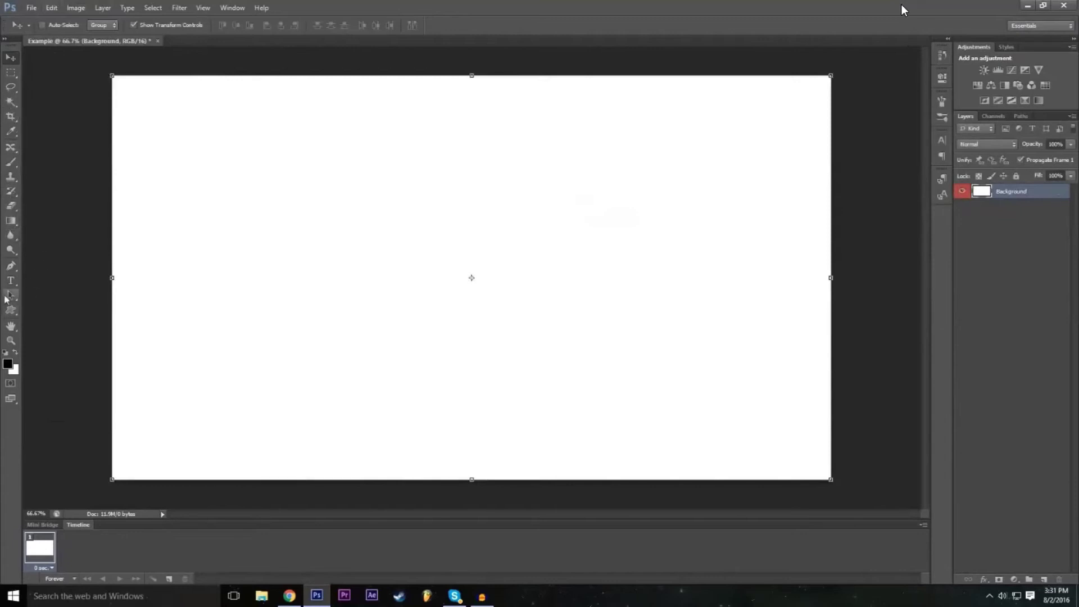
# Paint two long black brush strokes across the canvas, toggling the last stroke with Ctrl+Z
pyautogui.click(10, 162)
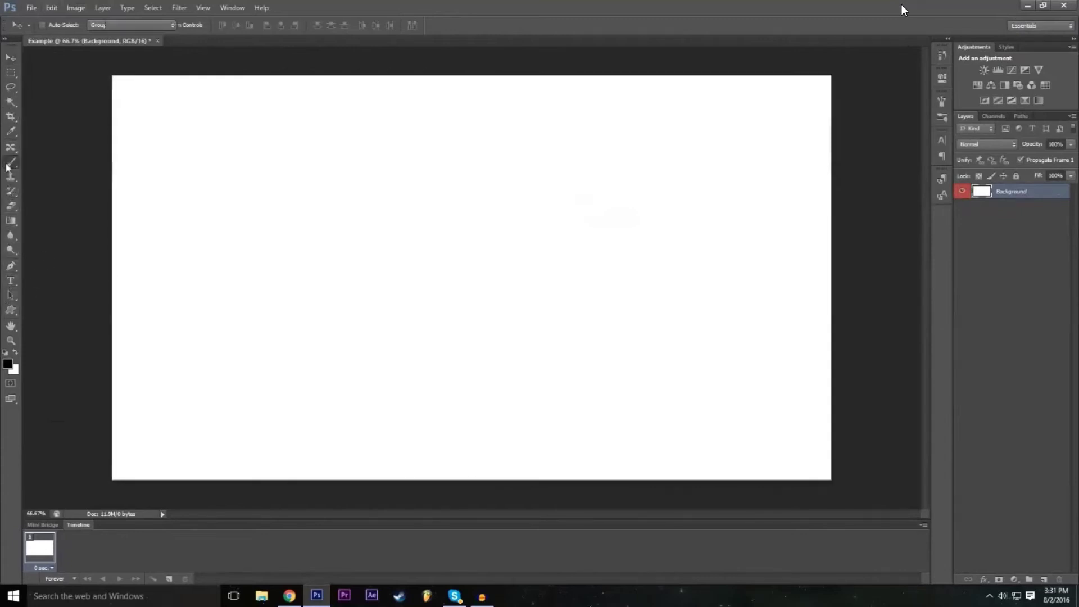
pyautogui.moveTo(258, 230); pyautogui.dragTo(648, 232)
pyautogui.moveTo(738, 114)
pyautogui.mouseDown()
pyautogui.moveTo(638, 407)
pyautogui.moveTo(316, 186)
pyautogui.mouseUp()
pyautogui.hotkey('ctrl', 'z')
pyautogui.hotkey('ctrl', 'z')
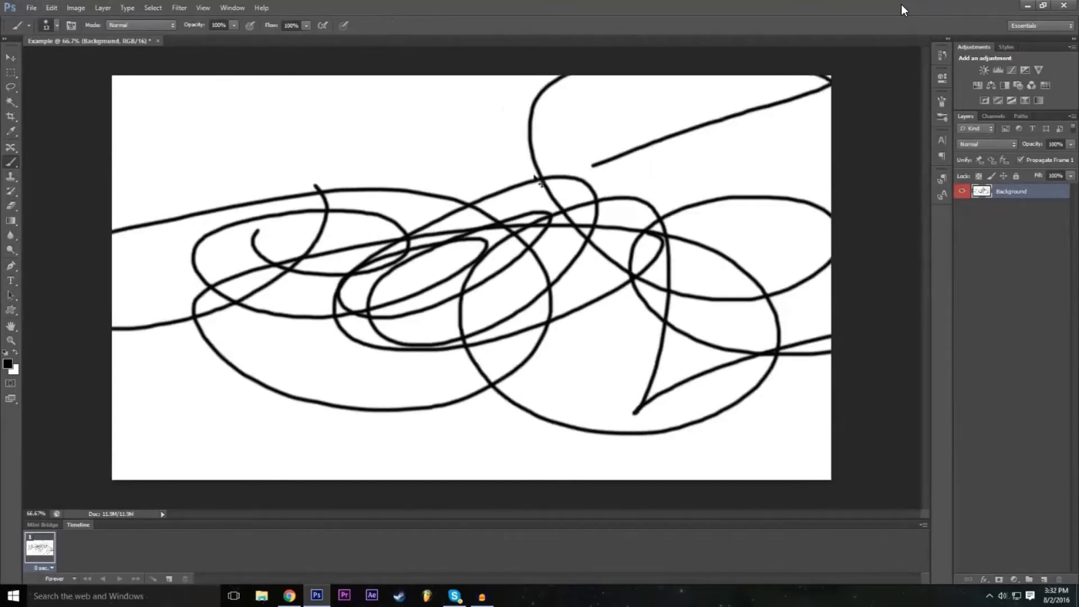
pyautogui.hotkey('ctrl', 'z')
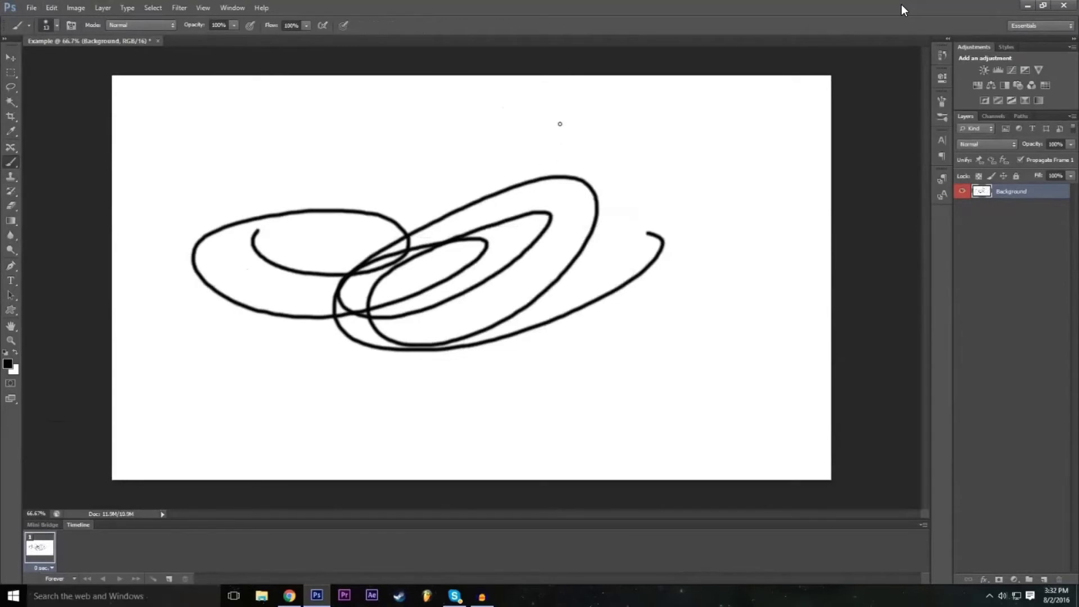
pyautogui.hotkey('ctrl', 'z')
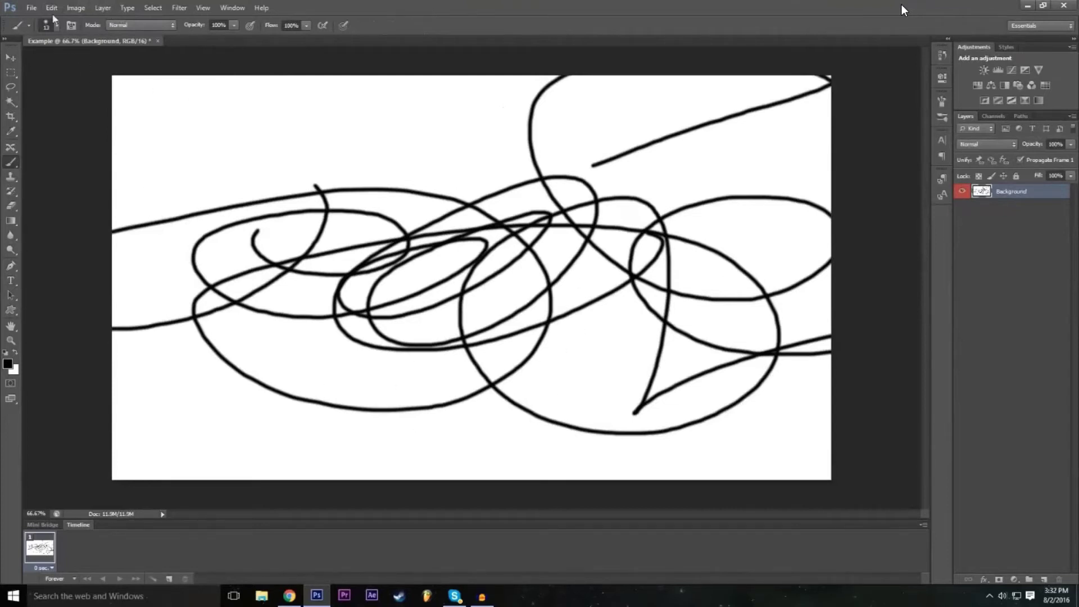
# Step backward through the history until every brush scribble is gone
pyautogui.hotkey('ctrl', 'alt', 'z')
pyautogui.hotkey('ctrl', 'alt', 'z')
pyautogui.hotkey('ctrl', 'alt', 'z')
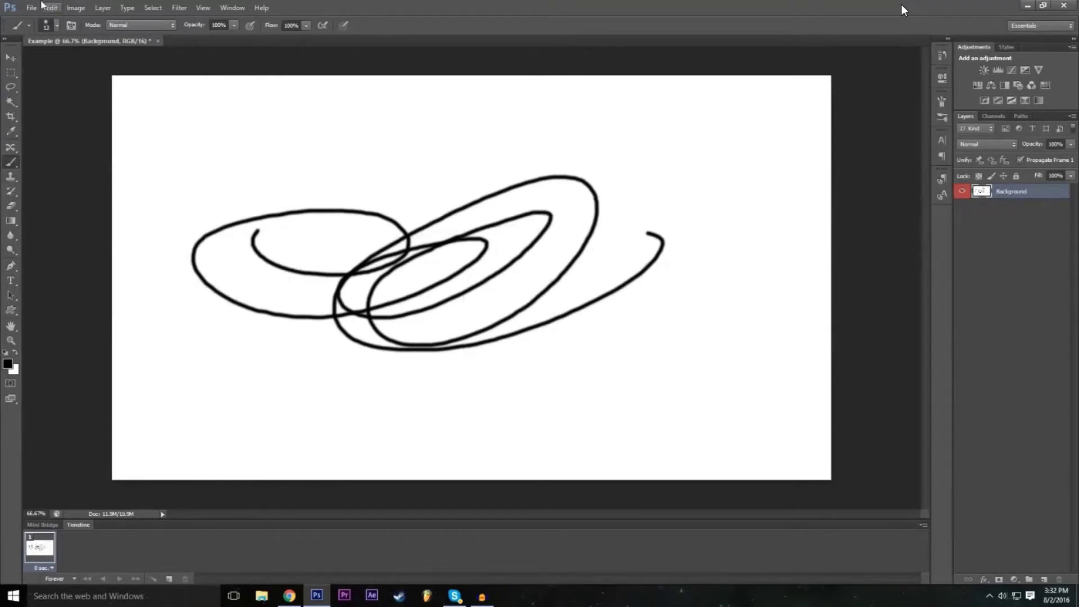
pyautogui.click(52, 8)
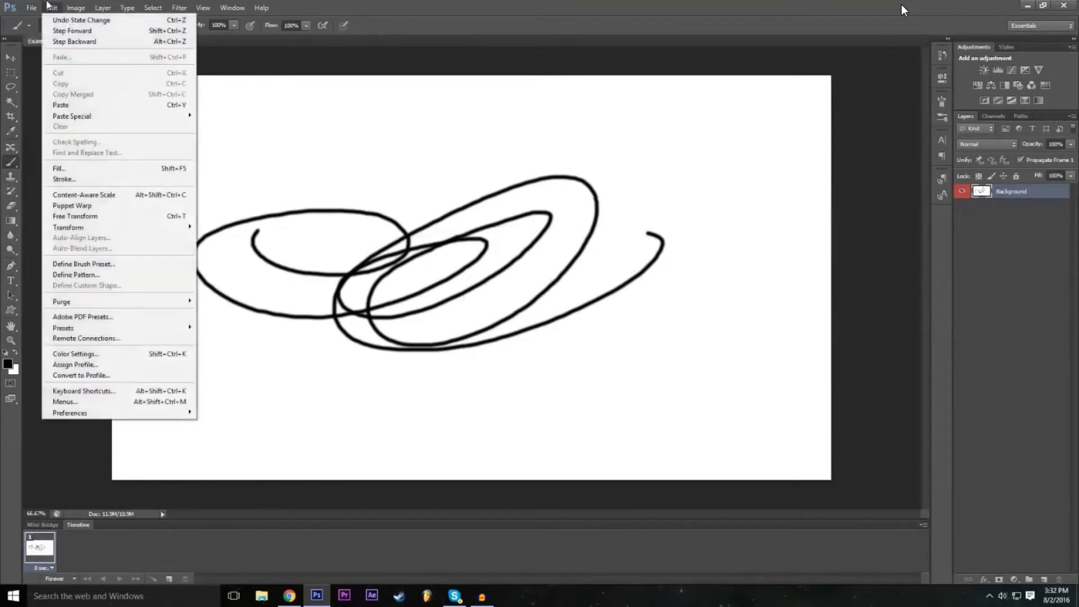
pyautogui.click(59, 44)
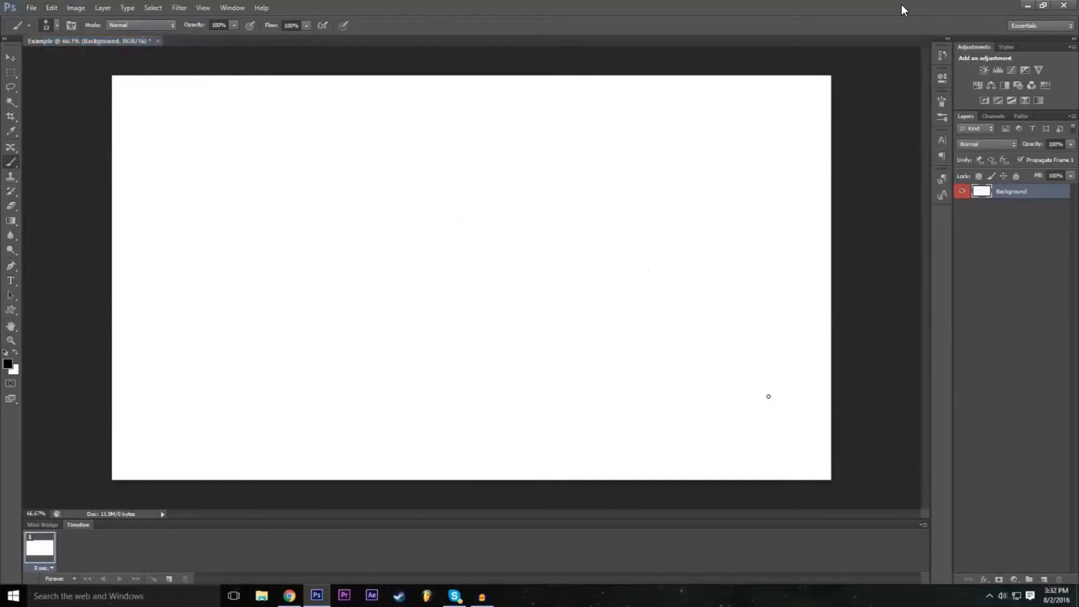
pyautogui.click(11, 57)
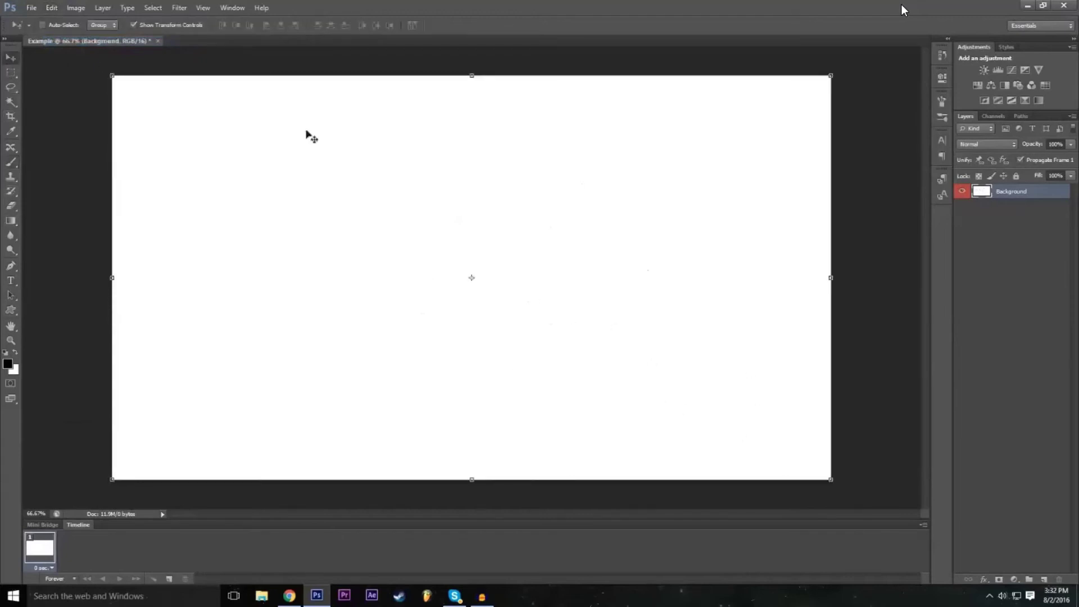
pyautogui.click(1039, 224)
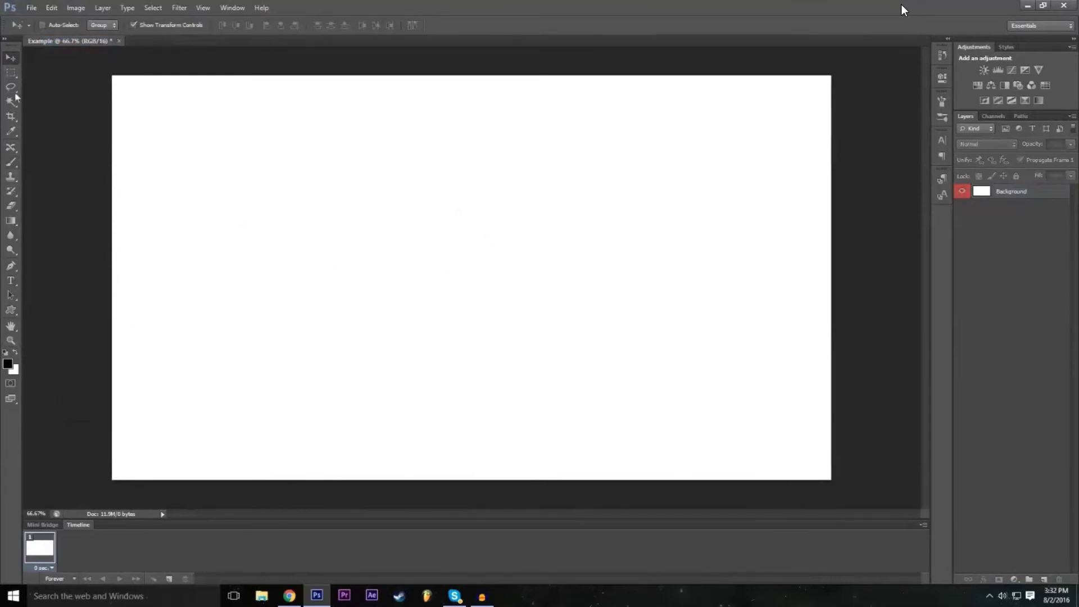
pyautogui.click(505, 320)
pyautogui.click(537, 223)
pyautogui.click(654, 258)
pyautogui.click(547, 223)
pyautogui.moveTo(547, 224)
pyautogui.mouseDown()
pyautogui.moveTo(603, 236)
pyautogui.moveTo(610, 277)
pyautogui.moveTo(475, 236)
pyautogui.moveTo(504, 246)
pyautogui.mouseUp()
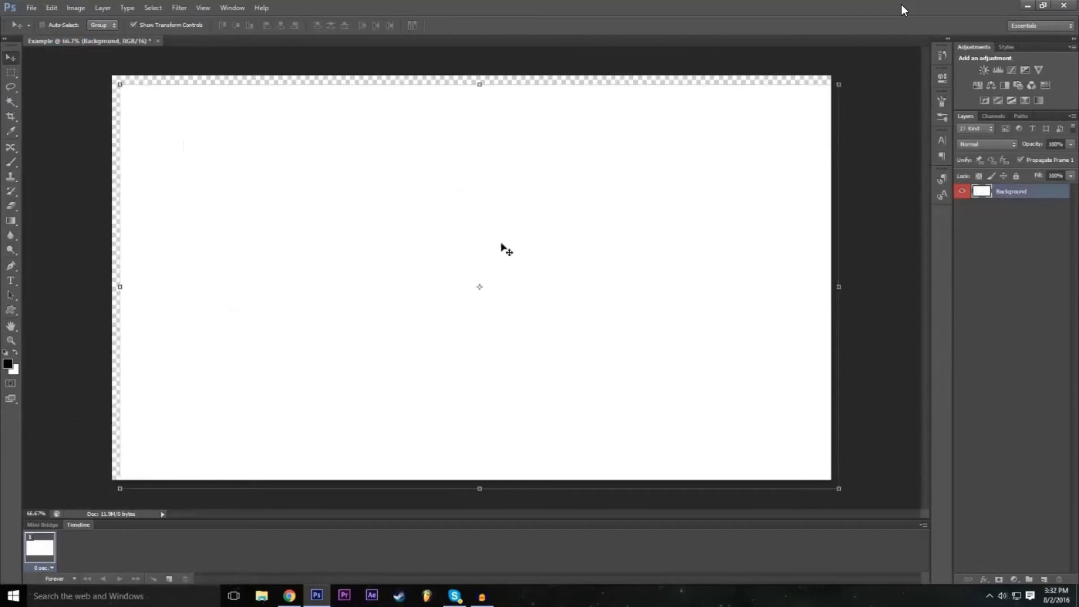
pyautogui.click(52, 8)
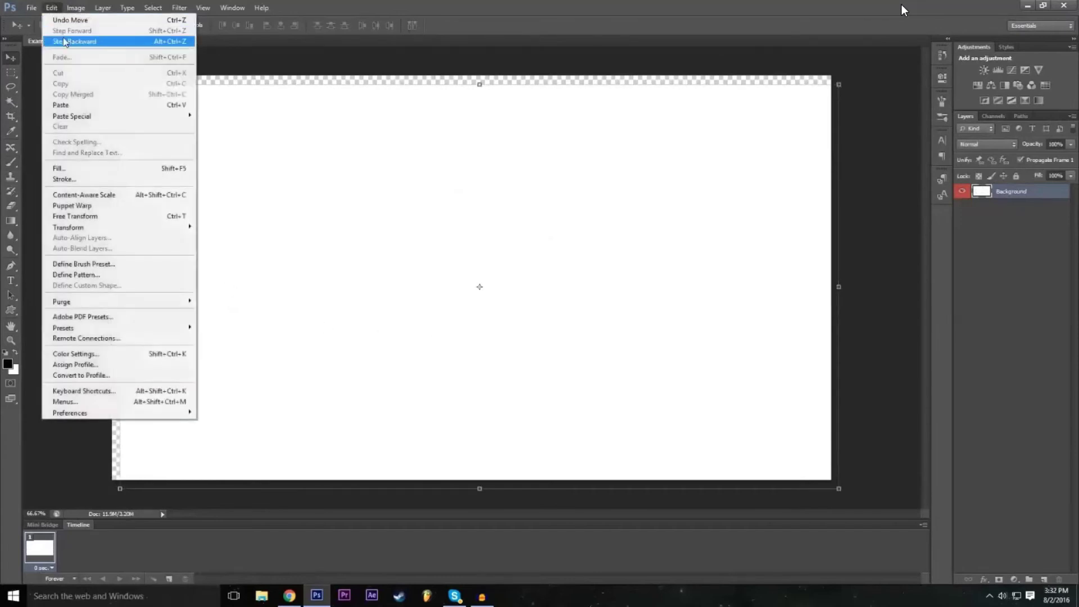
pyautogui.click(62, 41)
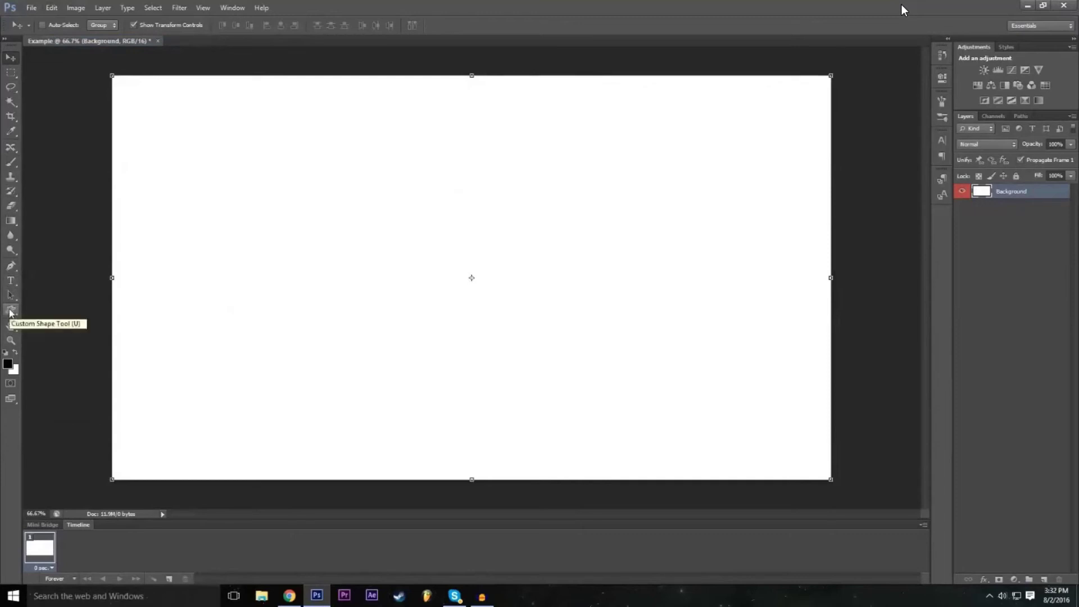
# Draw a 665 × 365 px rectangle with the Rectangle Tool in the upper-left canvas area
pyautogui.click(11, 310)
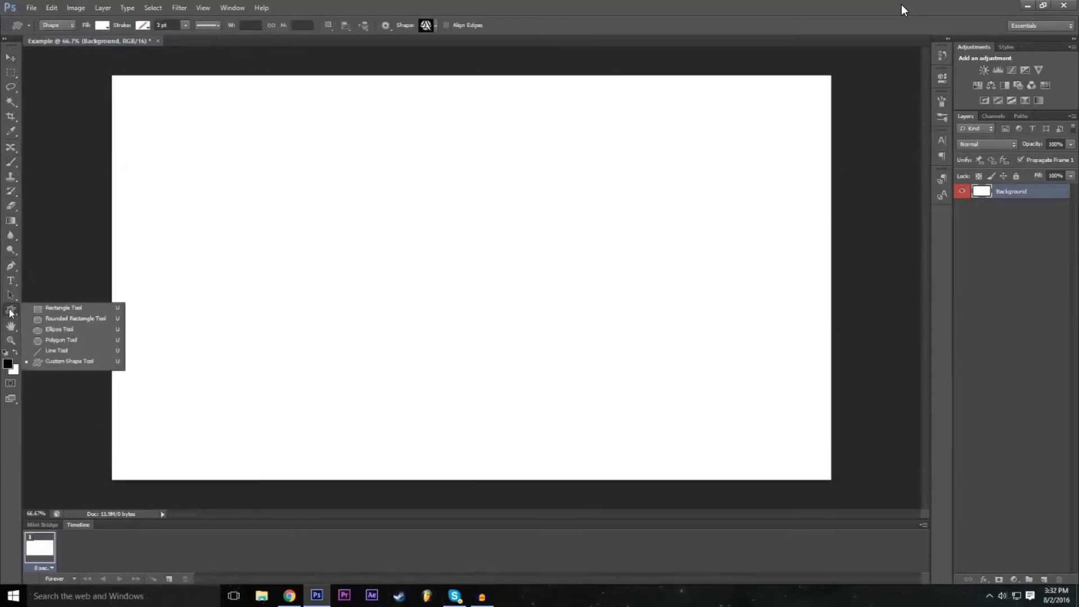
pyautogui.click(84, 308)
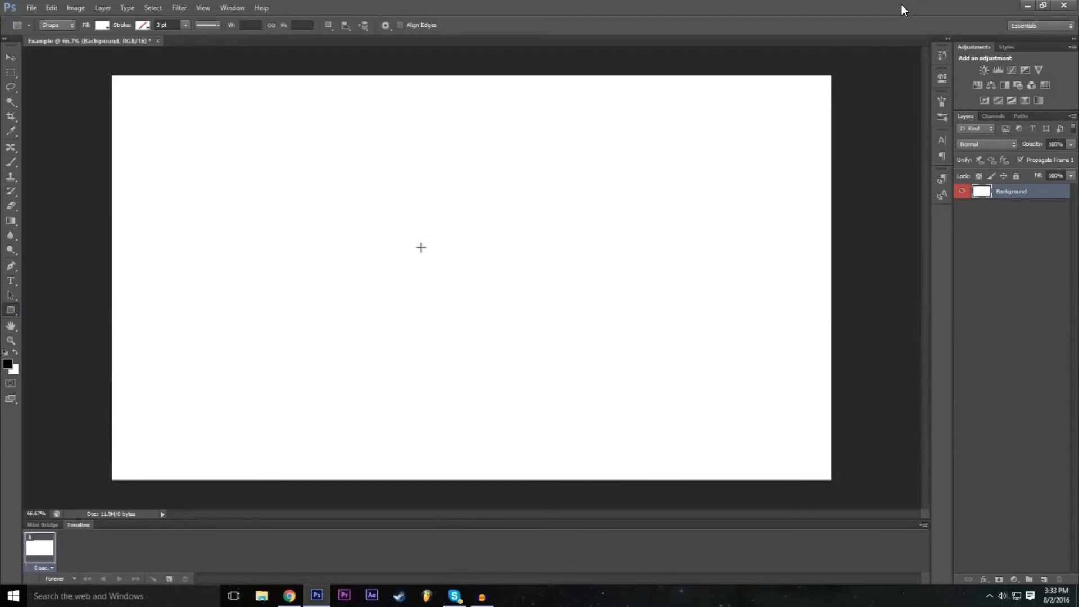
pyautogui.moveTo(198, 165)
pyautogui.mouseDown()
pyautogui.moveTo(447, 313)
pyautogui.moveTo(447, 302)
pyautogui.mouseUp()
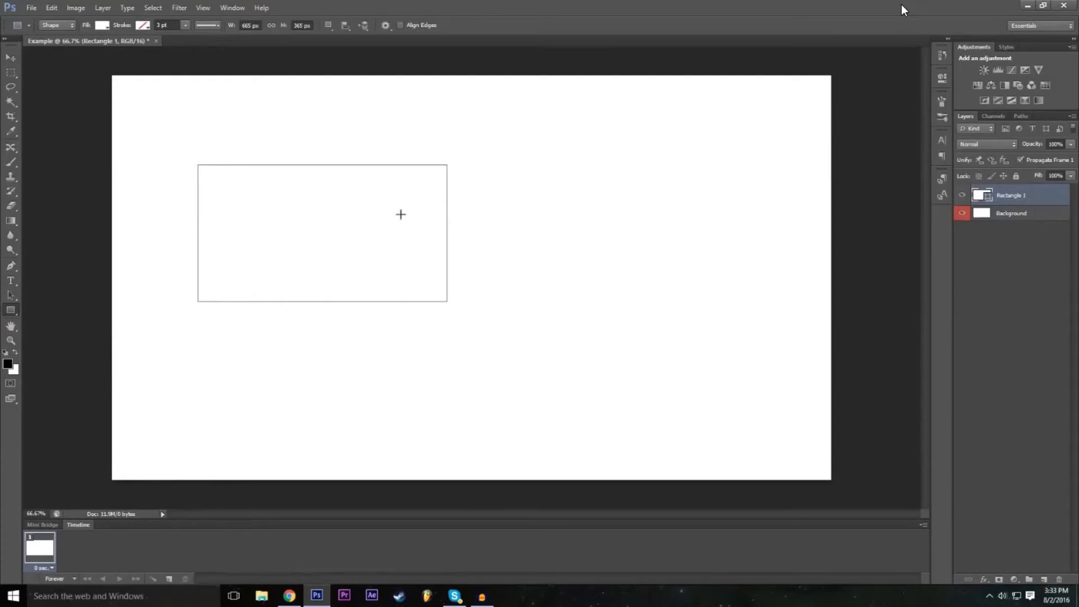
# Select the Rectangle 1 layer and set its fill to a near-black dark grey swatch
pyautogui.click(1012, 219)
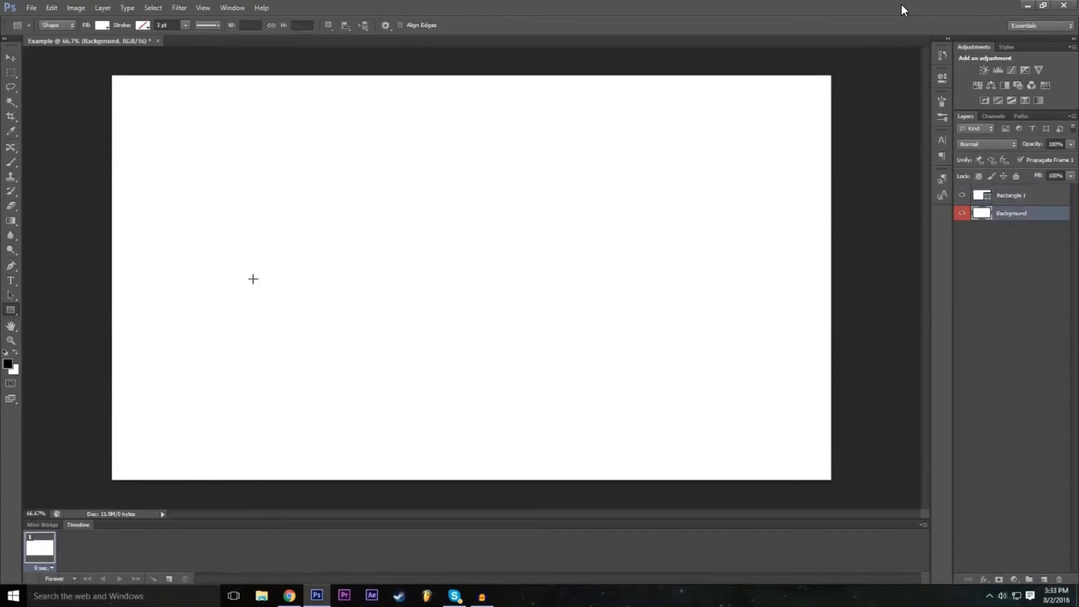
pyautogui.click(1021, 200)
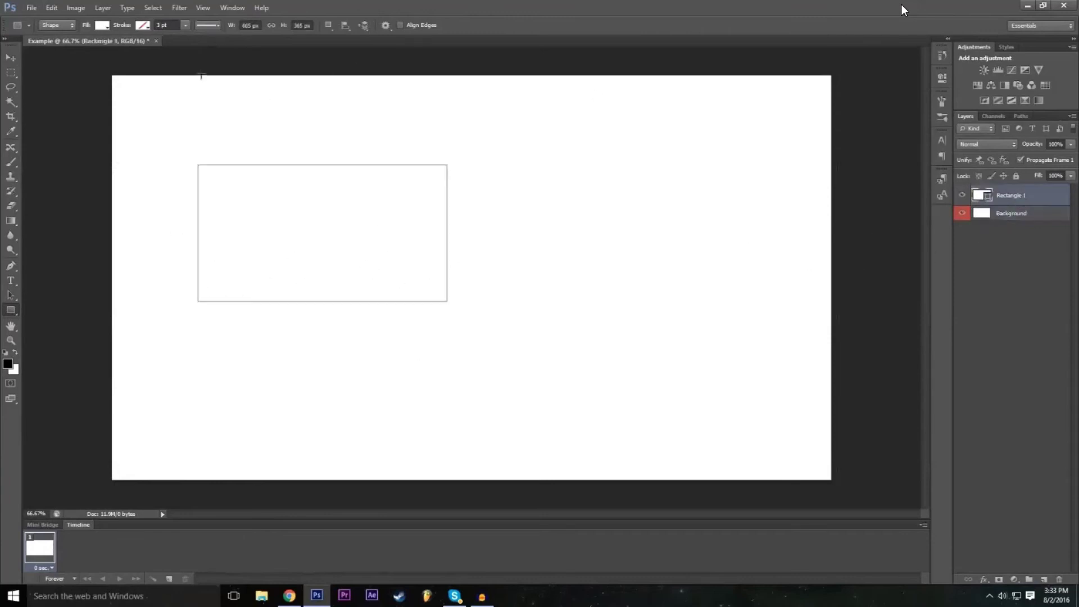
pyautogui.click(102, 25)
pyautogui.click(98, 94)
pyautogui.click(133, 97)
pyautogui.click(147, 98)
pyautogui.click(131, 97)
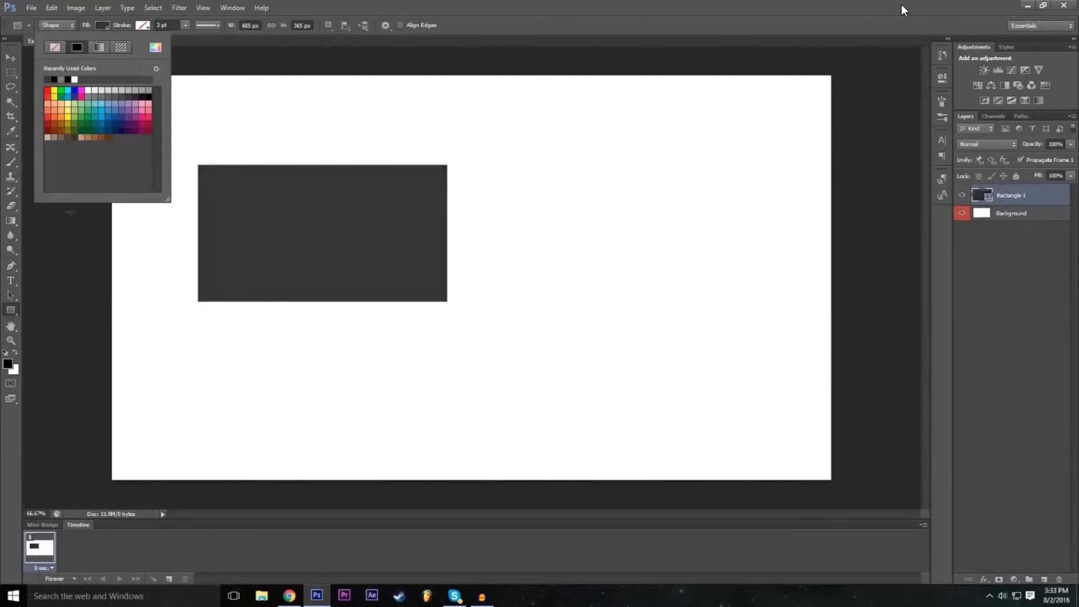
pyautogui.click(48, 118)
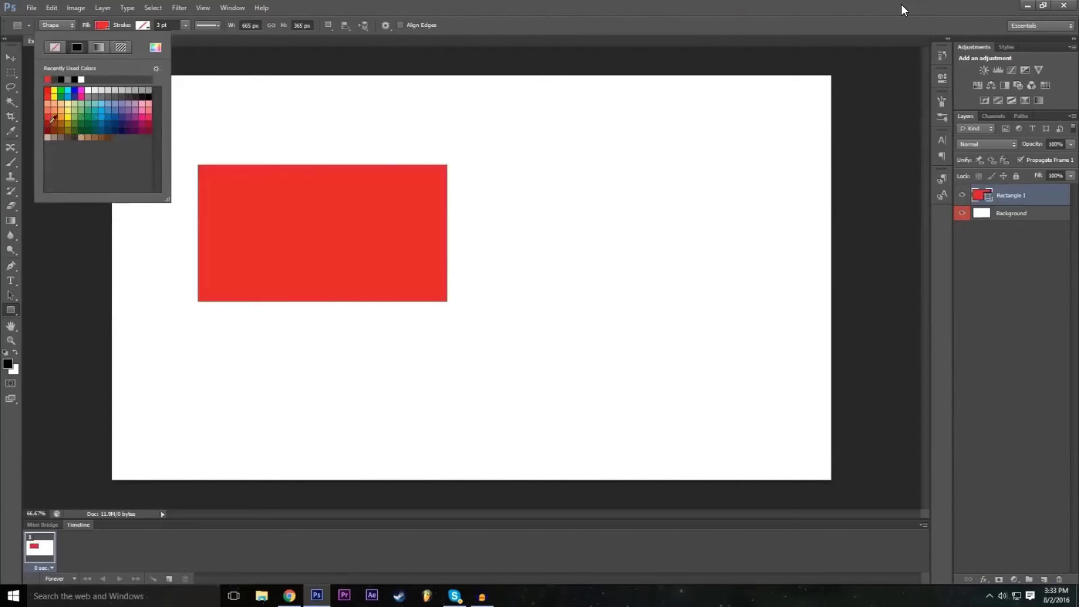
pyautogui.click(48, 124)
pyautogui.click(135, 97)
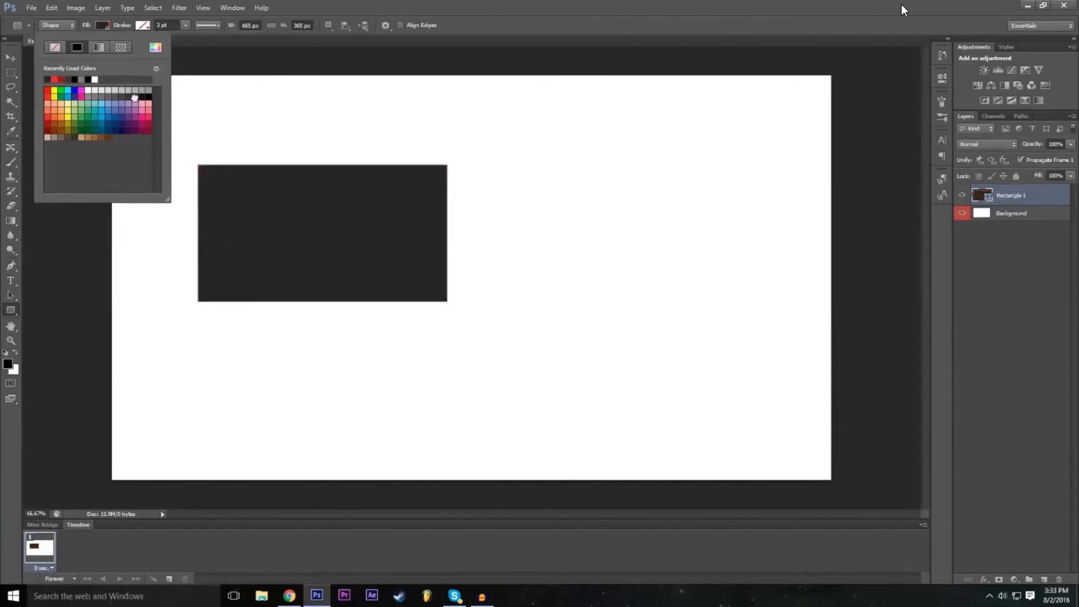
pyautogui.click(903, 9)
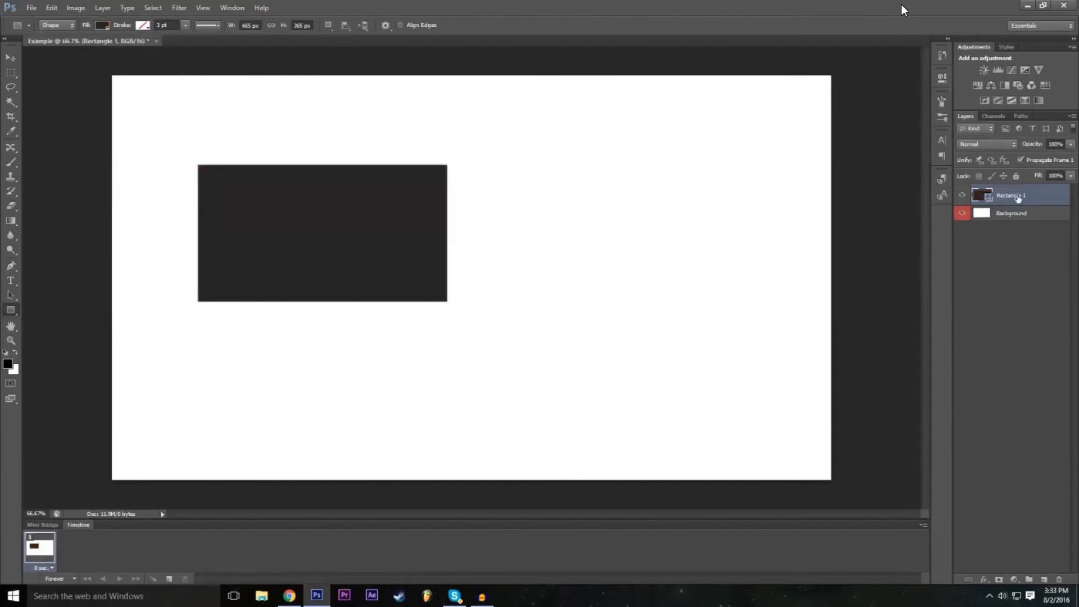
# Drag the dark rectangle with the Move tool toward the middle of the canvas
pyautogui.click(11, 57)
pyautogui.moveTo(352, 228)
pyautogui.mouseDown()
pyautogui.moveTo(490, 263)
pyautogui.moveTo(475, 299)
pyautogui.moveTo(460, 272)
pyautogui.mouseUp()
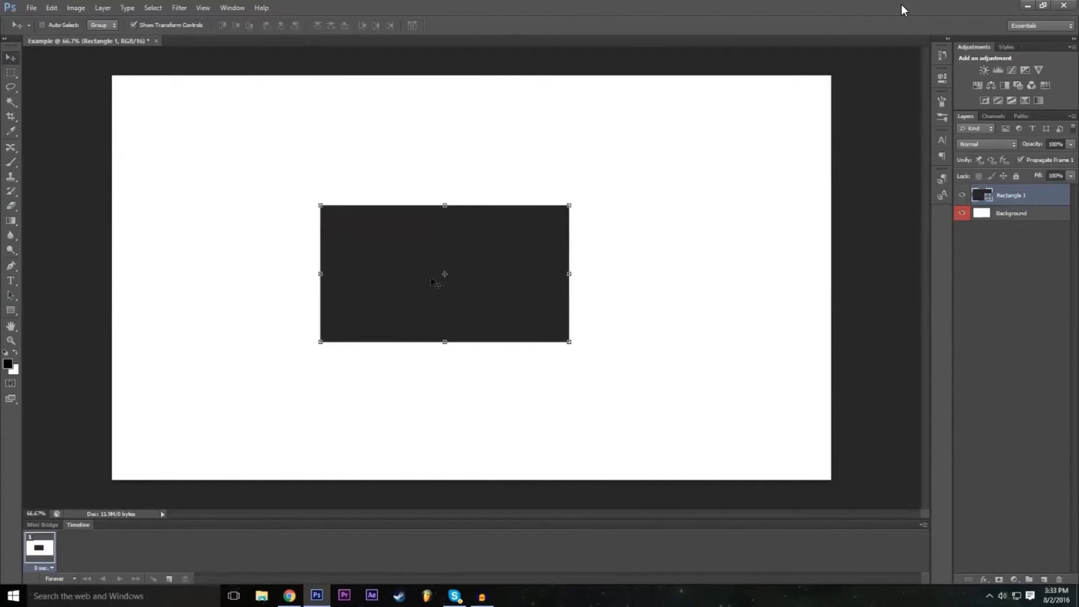
pyautogui.moveTo(432, 286); pyautogui.dragTo(438, 191)
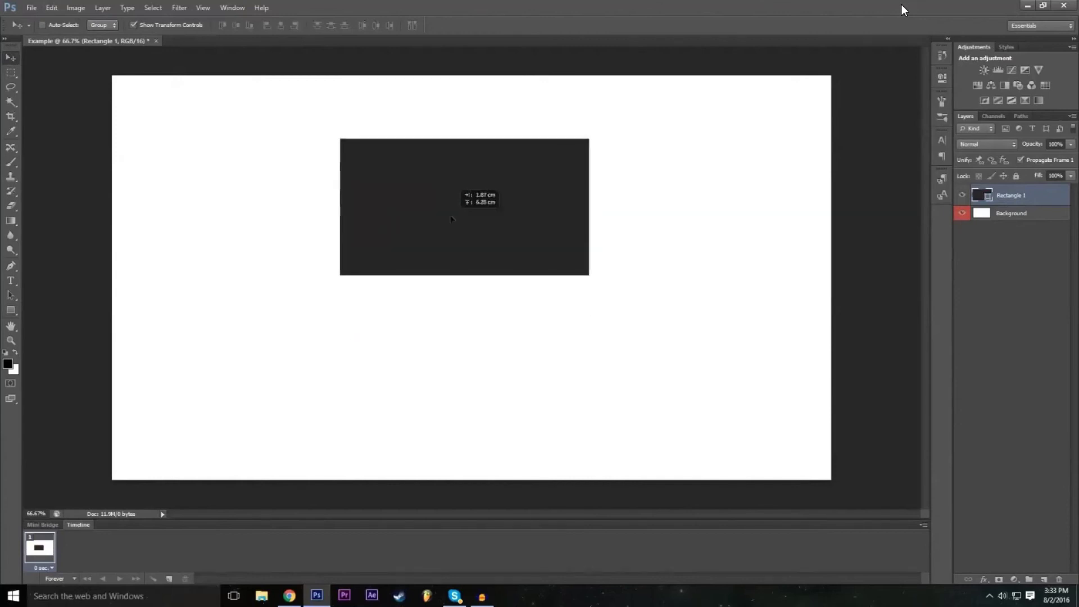
pyautogui.moveTo(431, 240)
pyautogui.mouseDown()
pyautogui.moveTo(247, 300)
pyautogui.moveTo(445, 185)
pyautogui.moveTo(450, 220)
pyautogui.moveTo(448, 210)
pyautogui.mouseUp()
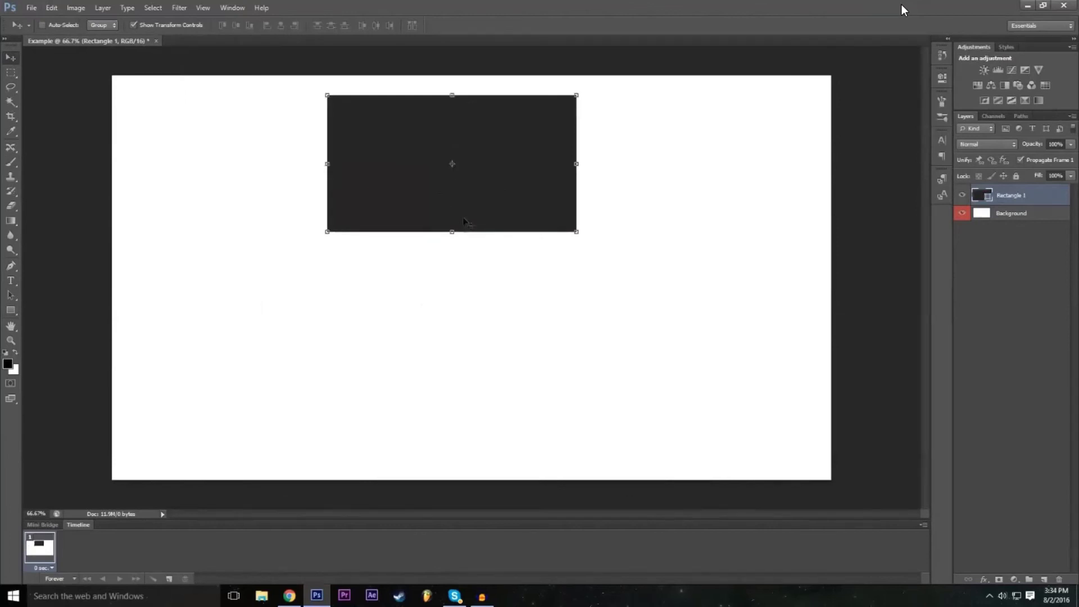
pyautogui.moveTo(472, 164)
pyautogui.mouseDown()
pyautogui.moveTo(509, 135)
pyautogui.moveTo(483, 295)
pyautogui.moveTo(540, 282)
pyautogui.moveTo(467, 292)
pyautogui.moveTo(598, 253)
pyautogui.moveTo(419, 295)
pyautogui.moveTo(426, 308)
pyautogui.moveTo(462, 304)
pyautogui.moveTo(438, 323)
pyautogui.moveTo(434, 211)
pyautogui.moveTo(415, 294)
pyautogui.moveTo(416, 271)
pyautogui.moveTo(270, 255)
pyautogui.moveTo(506, 304)
pyautogui.moveTo(784, 291)
pyautogui.moveTo(375, 305)
pyautogui.moveTo(539, 305)
pyautogui.moveTo(480, 337)
pyautogui.moveTo(552, 341)
pyautogui.moveTo(542, 336)
pyautogui.moveTo(530, 360)
pyautogui.moveTo(542, 356)
pyautogui.moveTo(549, 315)
pyautogui.moveTo(558, 353)
pyautogui.moveTo(462, 301)
pyautogui.moveTo(310, 189)
pyautogui.moveTo(450, 323)
pyautogui.moveTo(236, 202)
pyautogui.moveTo(403, 354)
pyautogui.moveTo(482, 349)
pyautogui.moveTo(449, 336)
pyautogui.mouseUp()
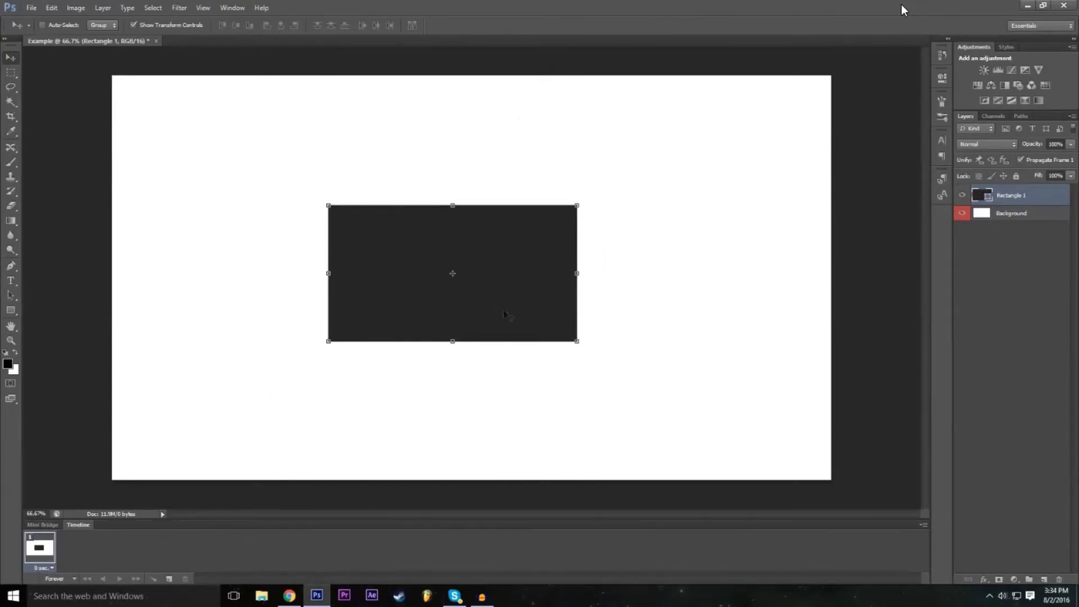
pyautogui.hotkey('ctrl', 't')
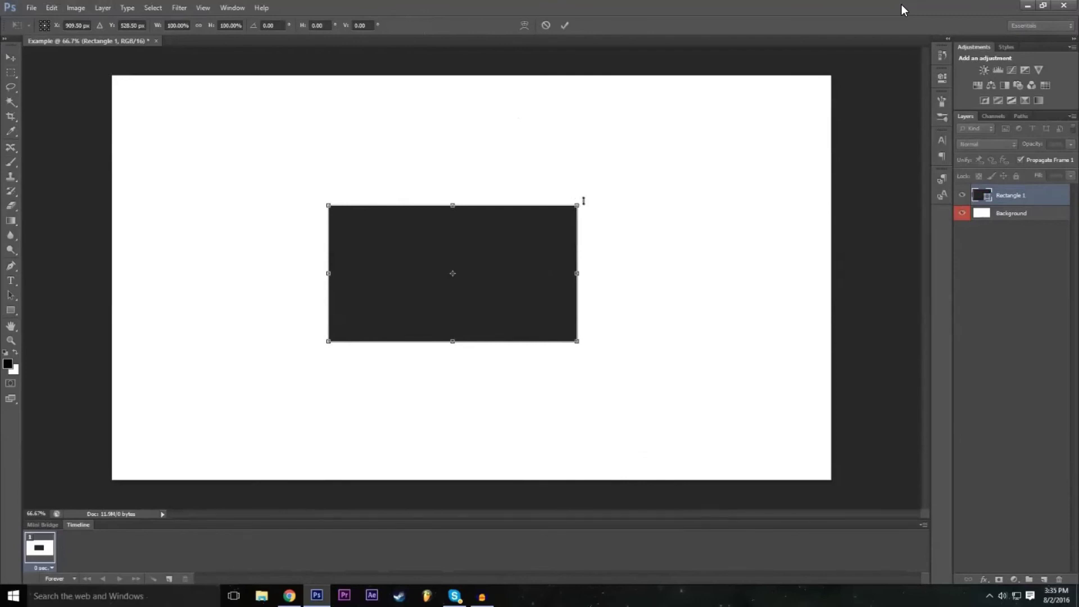
pyautogui.moveTo(583, 197); pyautogui.dragTo(508, 143)
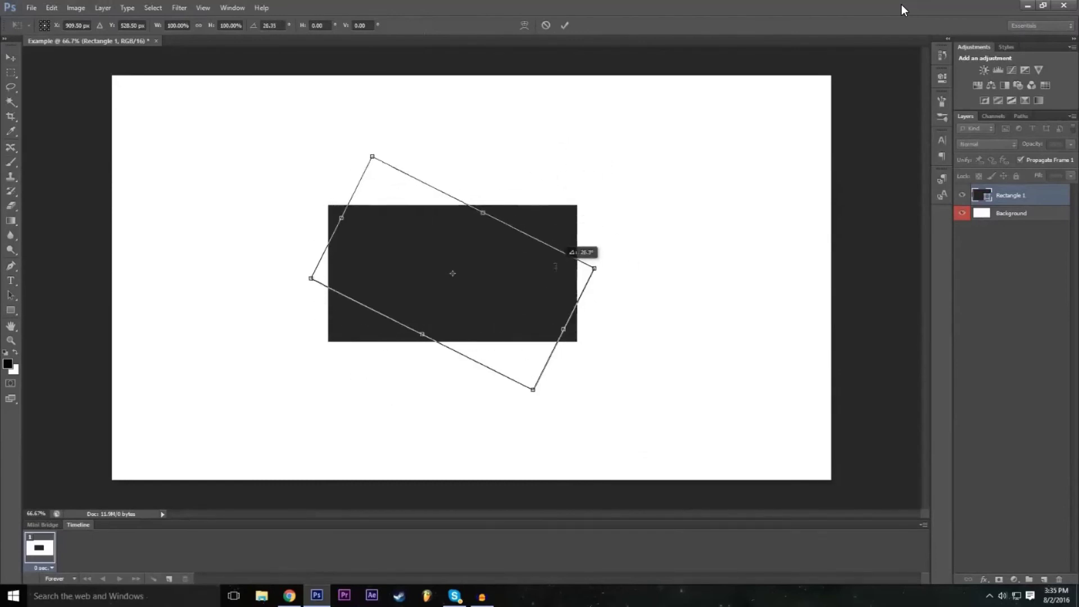
pyautogui.moveTo(507, 143)
pyautogui.mouseDown()
pyautogui.moveTo(590, 276)
pyautogui.moveTo(531, 143)
pyautogui.mouseUp()
pyautogui.moveTo(631, 270); pyautogui.dragTo(580, 142)
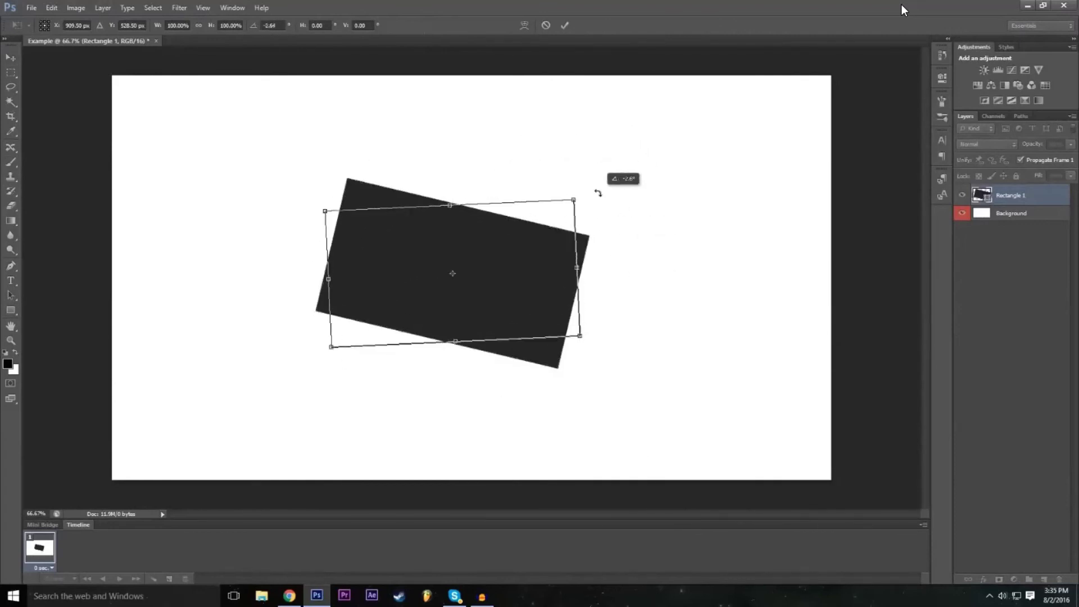
pyautogui.moveTo(580, 142); pyautogui.dragTo(561, 150)
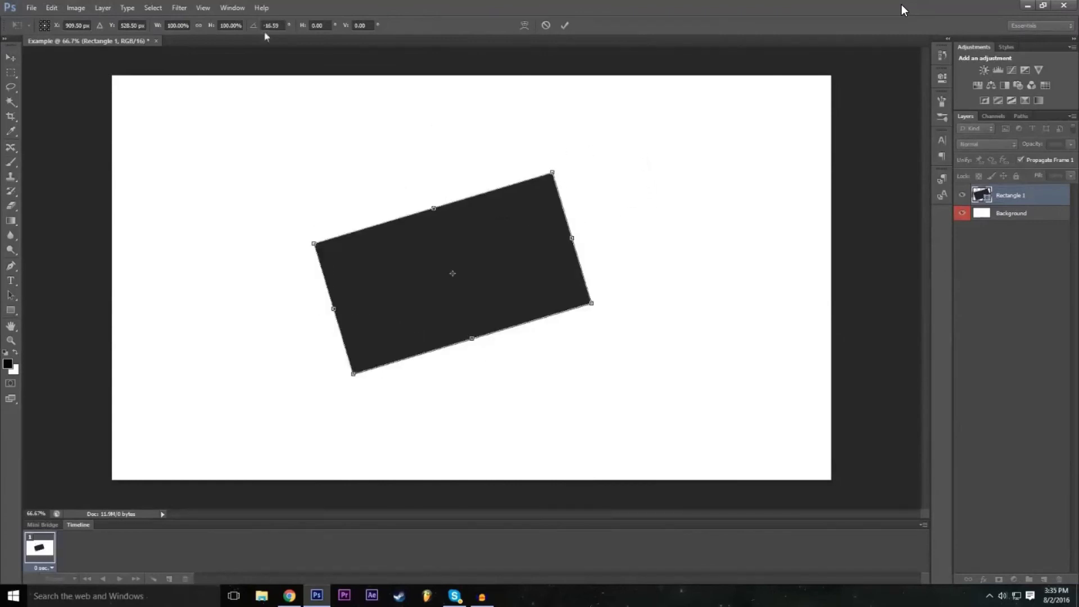
pyautogui.moveTo(254, 28)
pyautogui.mouseDown()
pyautogui.moveTo(443, 40)
pyautogui.moveTo(313, 76)
pyautogui.mouseUp()
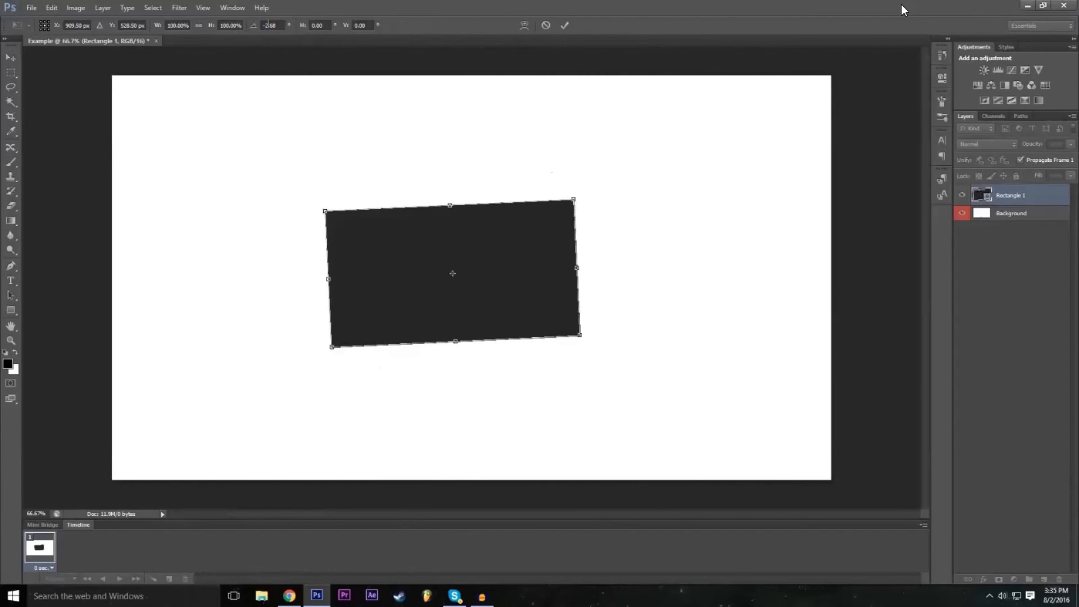
pyautogui.moveTo(254, 29)
pyautogui.mouseDown()
pyautogui.moveTo(388, 44)
pyautogui.moveTo(566, 118)
pyautogui.mouseUp()
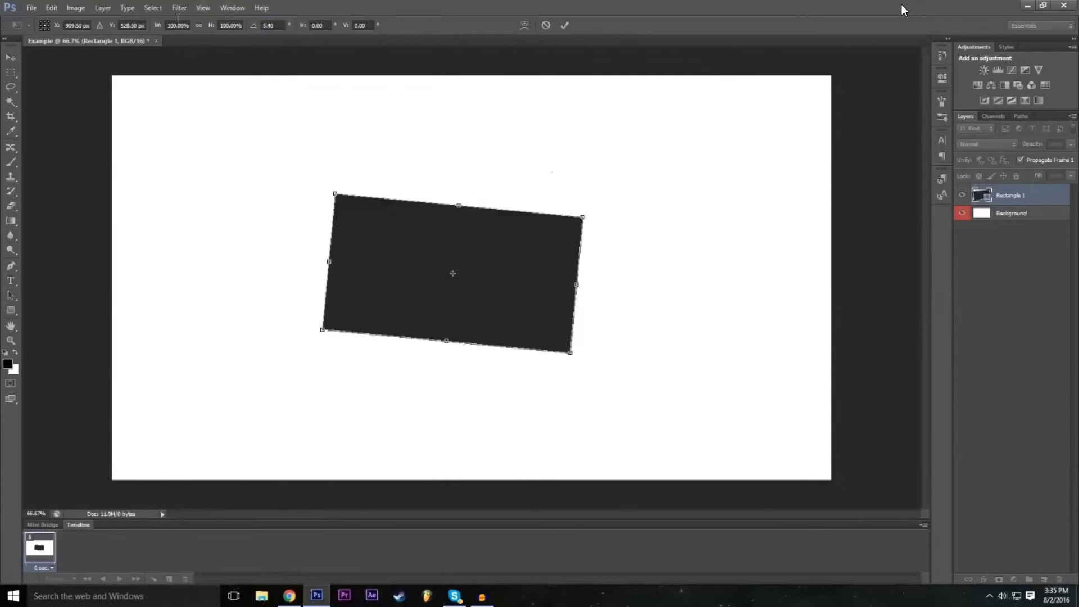
pyautogui.moveTo(256, 31)
pyautogui.mouseDown()
pyautogui.moveTo(149, 68)
pyautogui.moveTo(323, 183)
pyautogui.mouseUp()
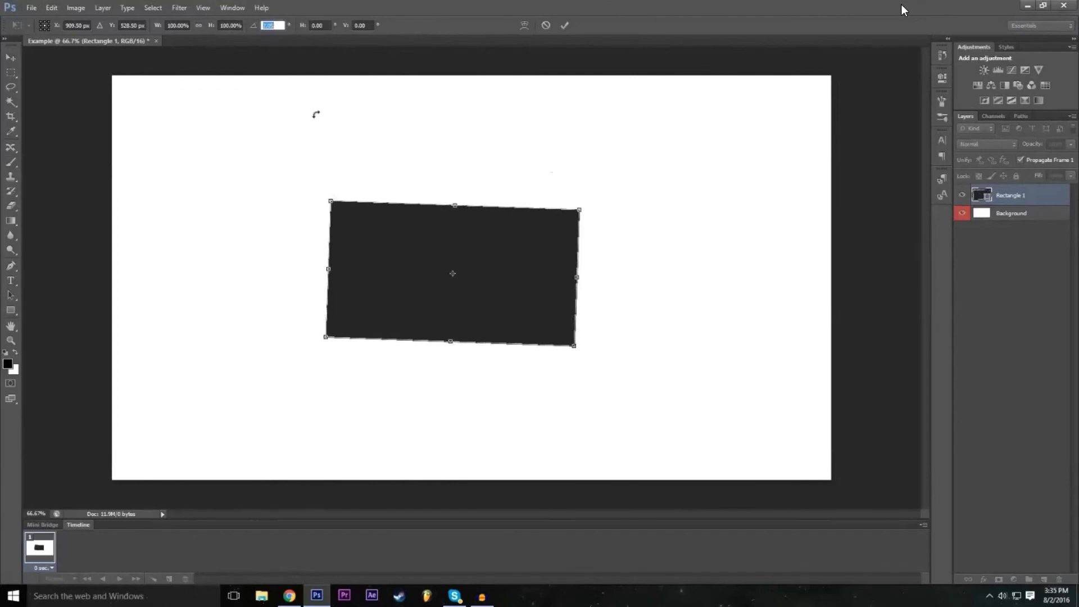
pyautogui.write('0')
pyautogui.press('Return')
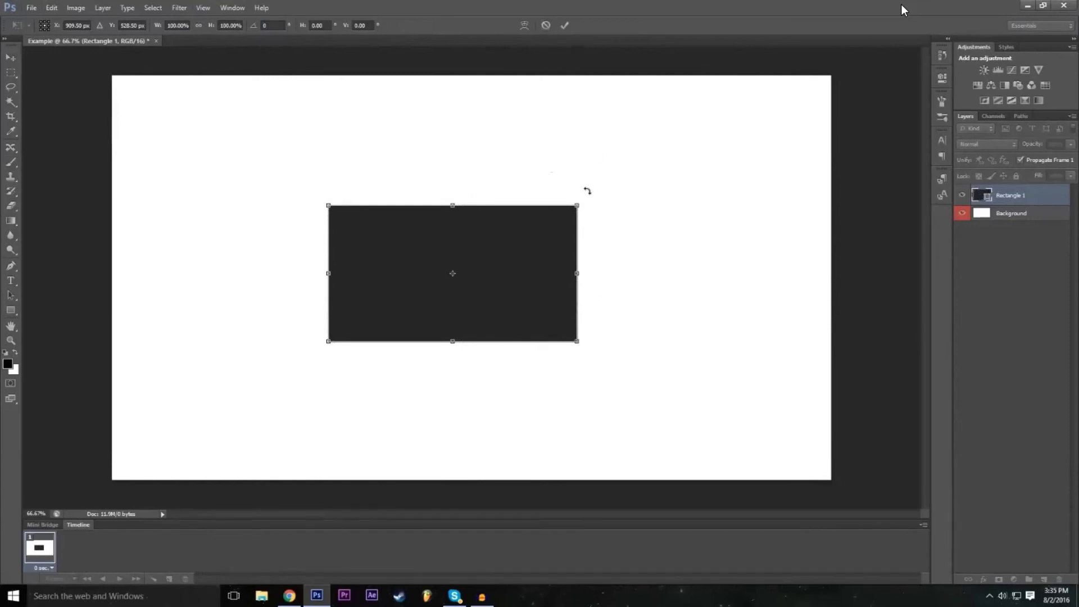
pyautogui.moveTo(587, 191); pyautogui.dragTo(602, 315)
pyautogui.moveTo(534, 373); pyautogui.dragTo(594, 437)
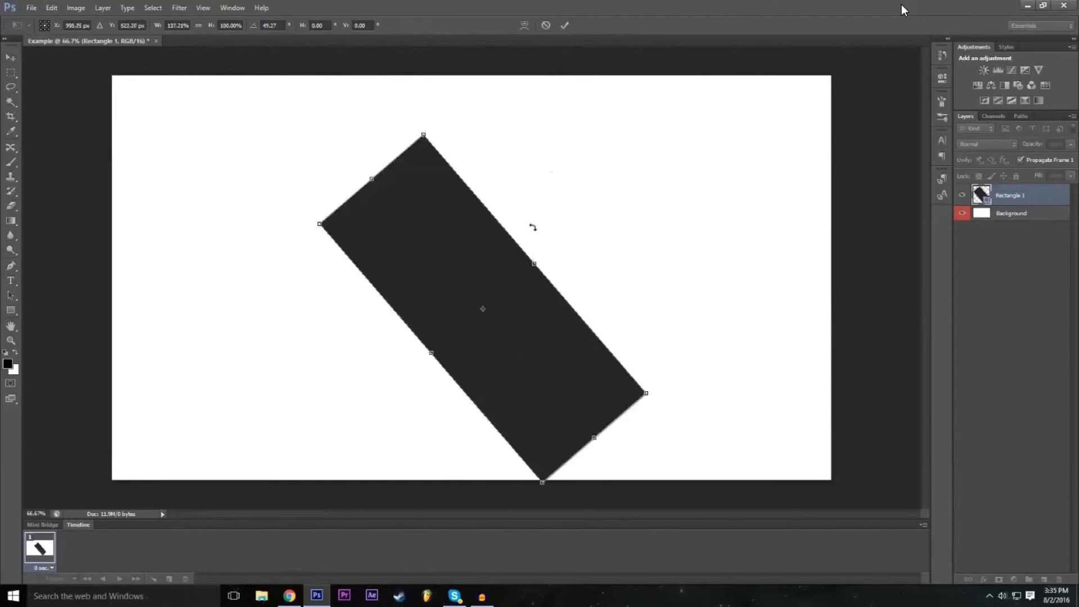
pyautogui.moveTo(535, 264); pyautogui.dragTo(607, 201)
pyautogui.moveTo(431, 353); pyautogui.dragTo(387, 390)
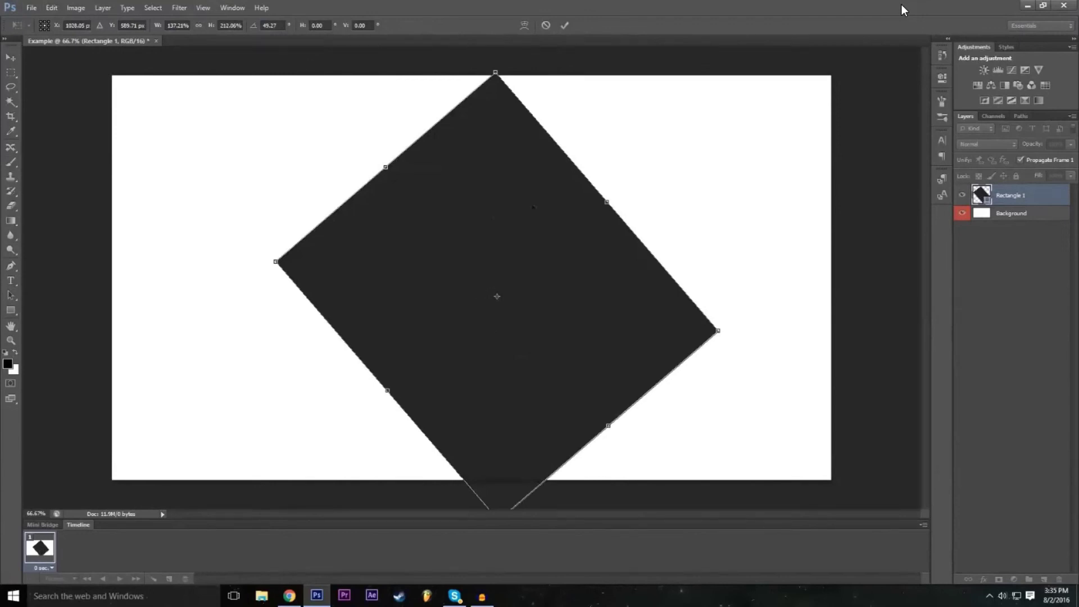
pyautogui.click(544, 27)
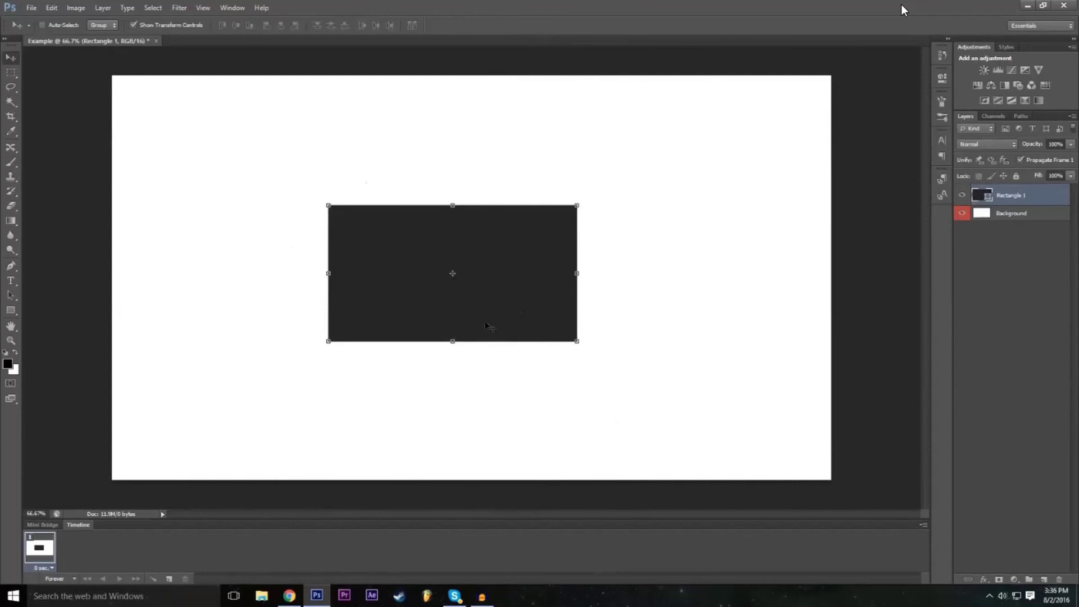
# Free Transform the rectangle to 200% width and 200% height, then commit
pyautogui.hotkey('ctrl', 't')
pyautogui.click(179, 26)
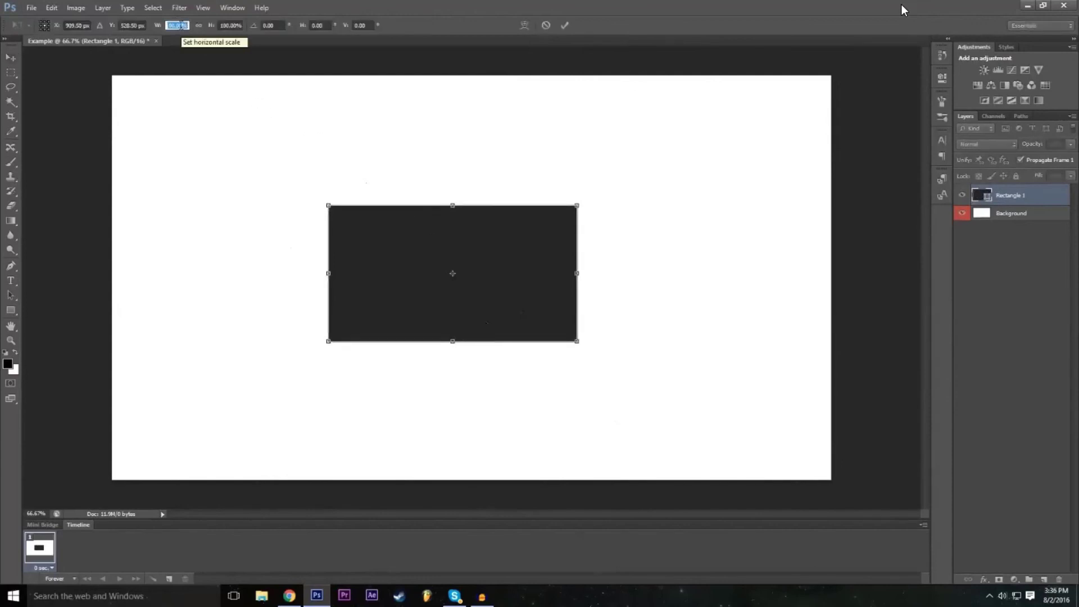
pyautogui.moveTo(575, 272); pyautogui.dragTo(621, 273)
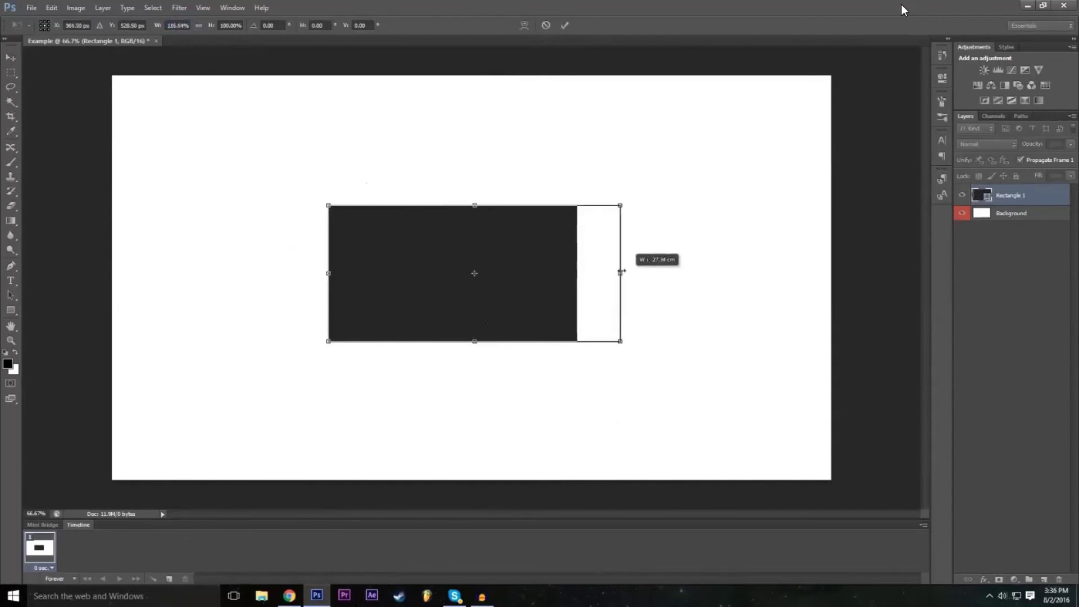
pyautogui.click(182, 23)
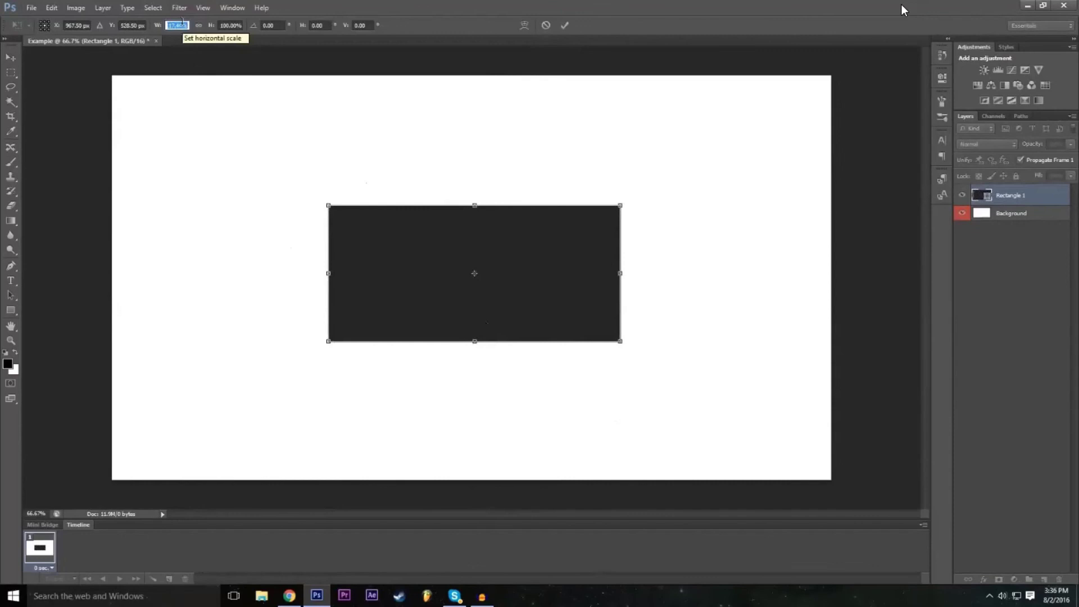
pyautogui.write('200')
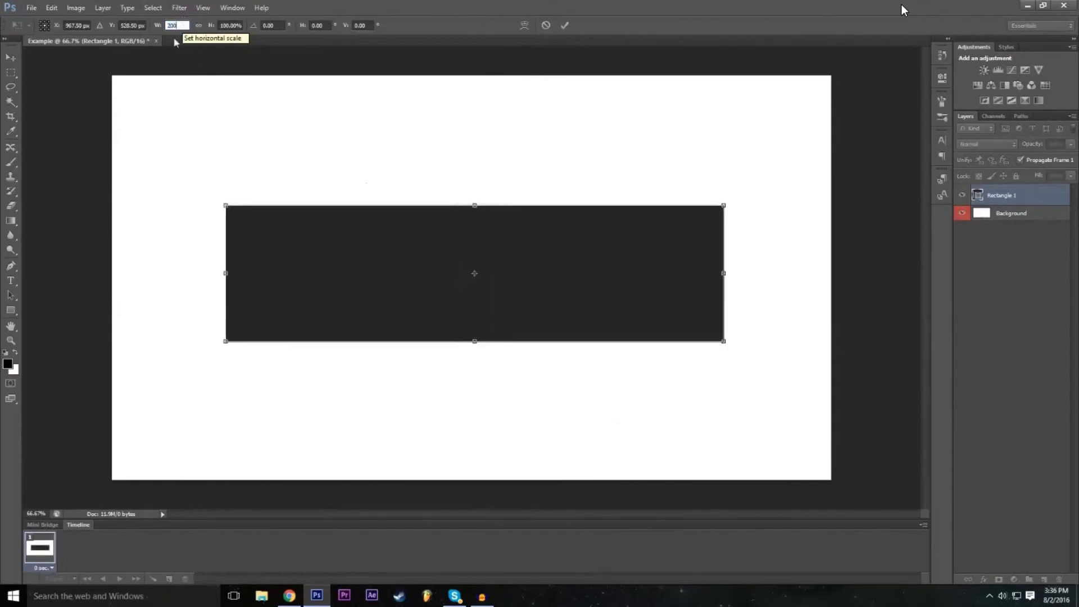
pyautogui.click(232, 25)
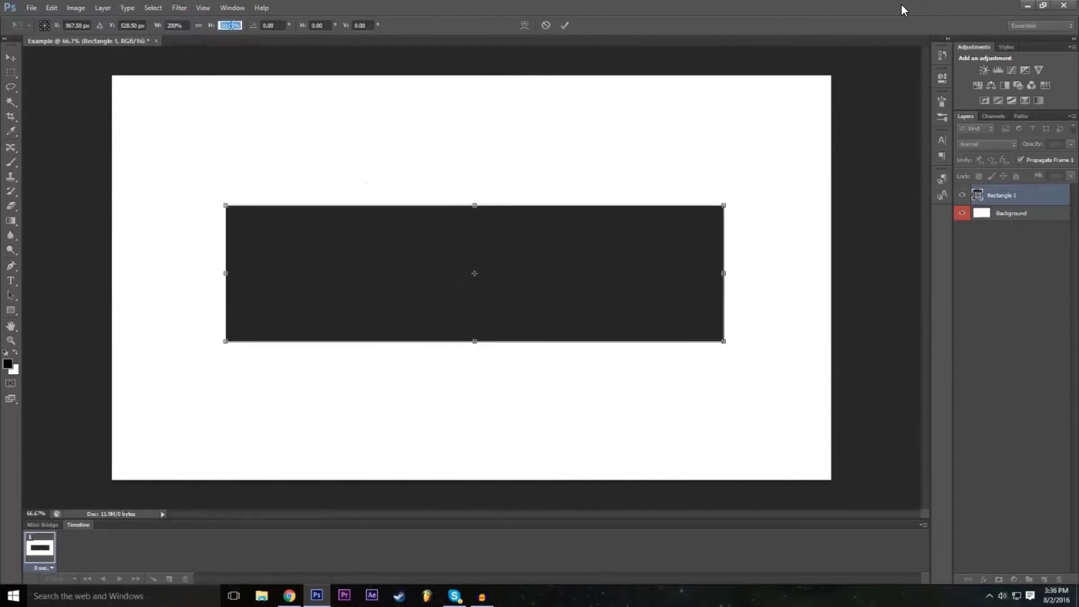
pyautogui.write('200')
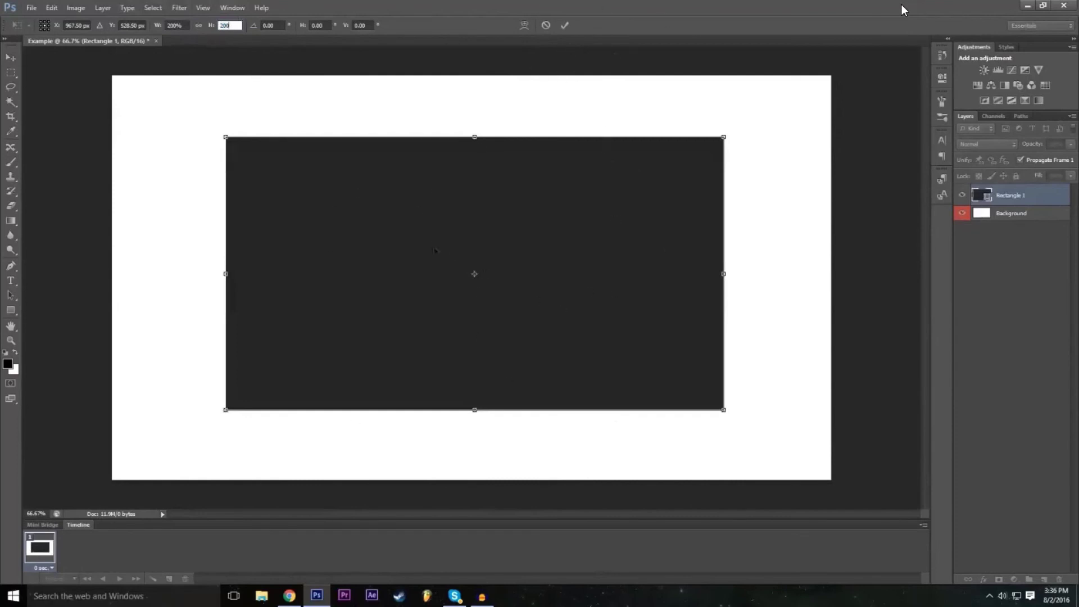
pyautogui.click(566, 26)
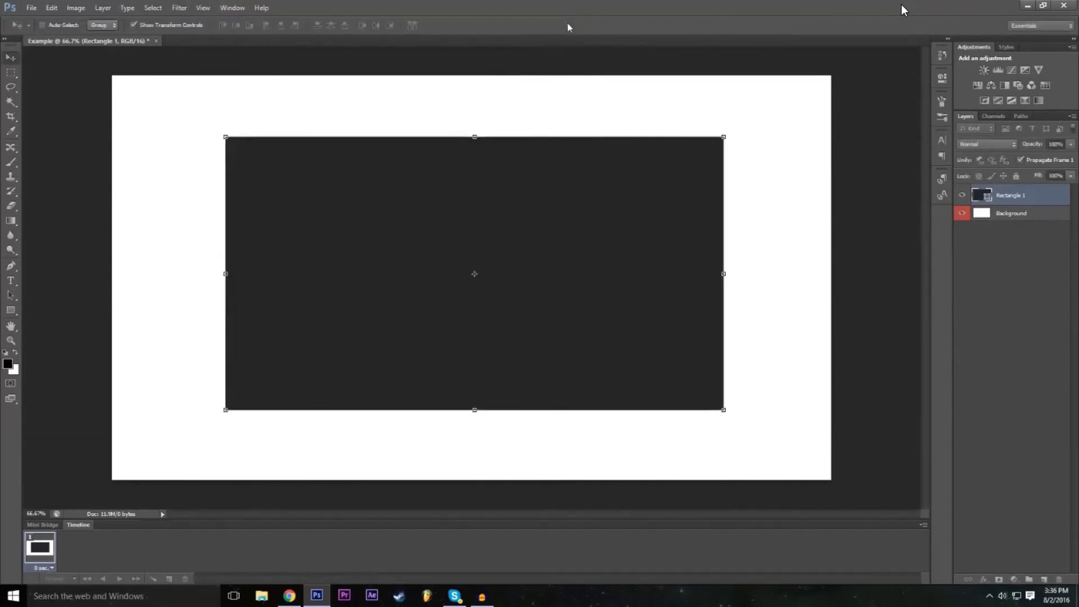